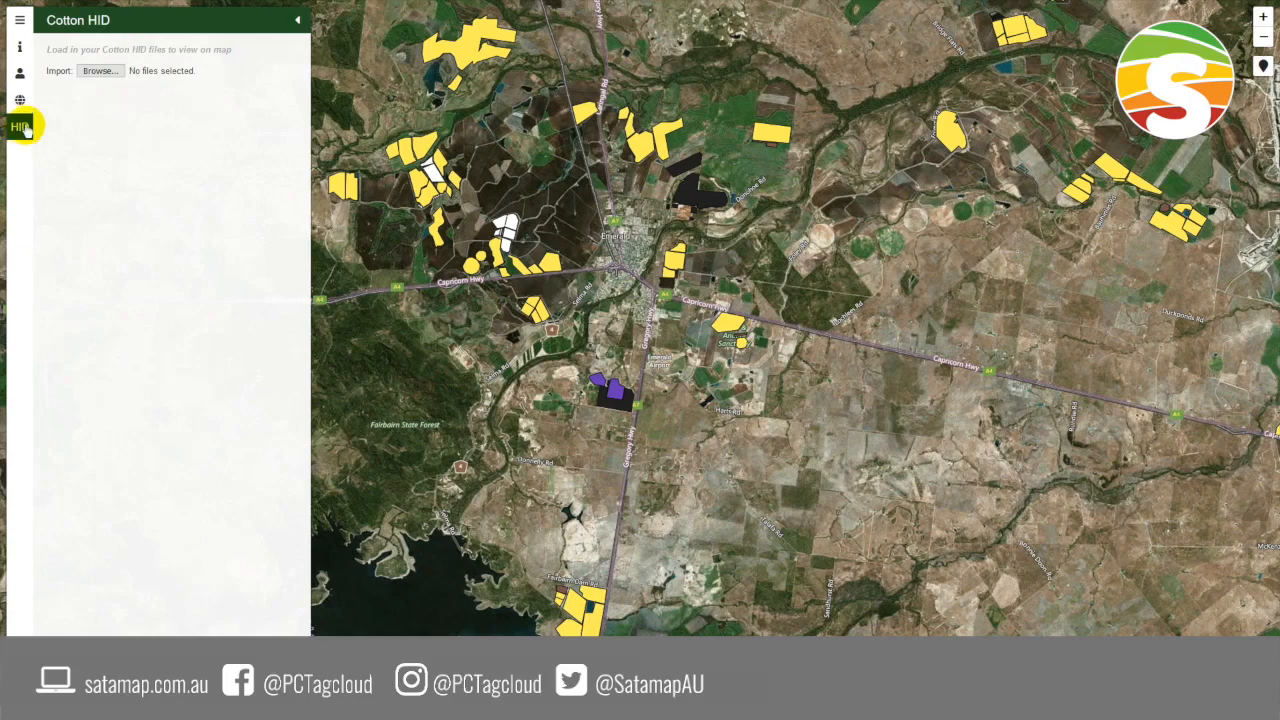
- Import the three Cotton HID files from the cotton hid folder onto the map
{"action": "left_click", "coordinate": [90, 70]}
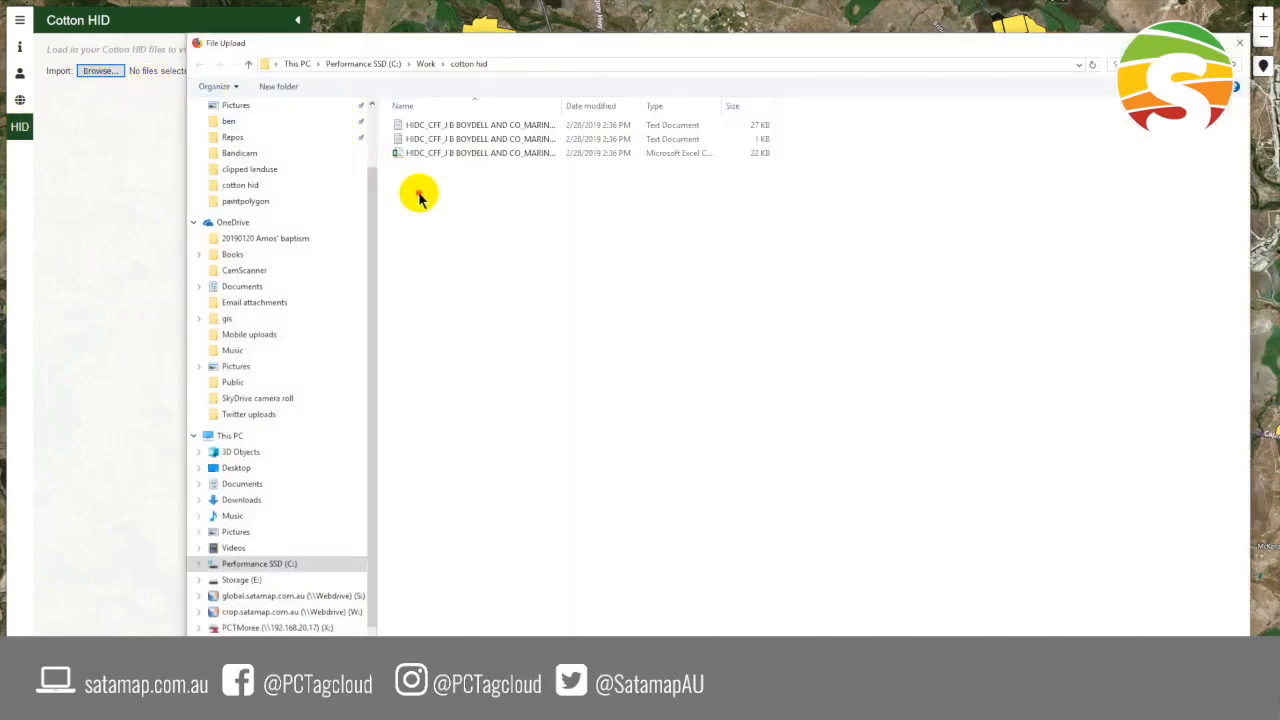
{"action": "left_click_drag", "start_coordinate": [420, 194], "coordinate": [452, 92]}
{"action": "key", "text": "Return"}
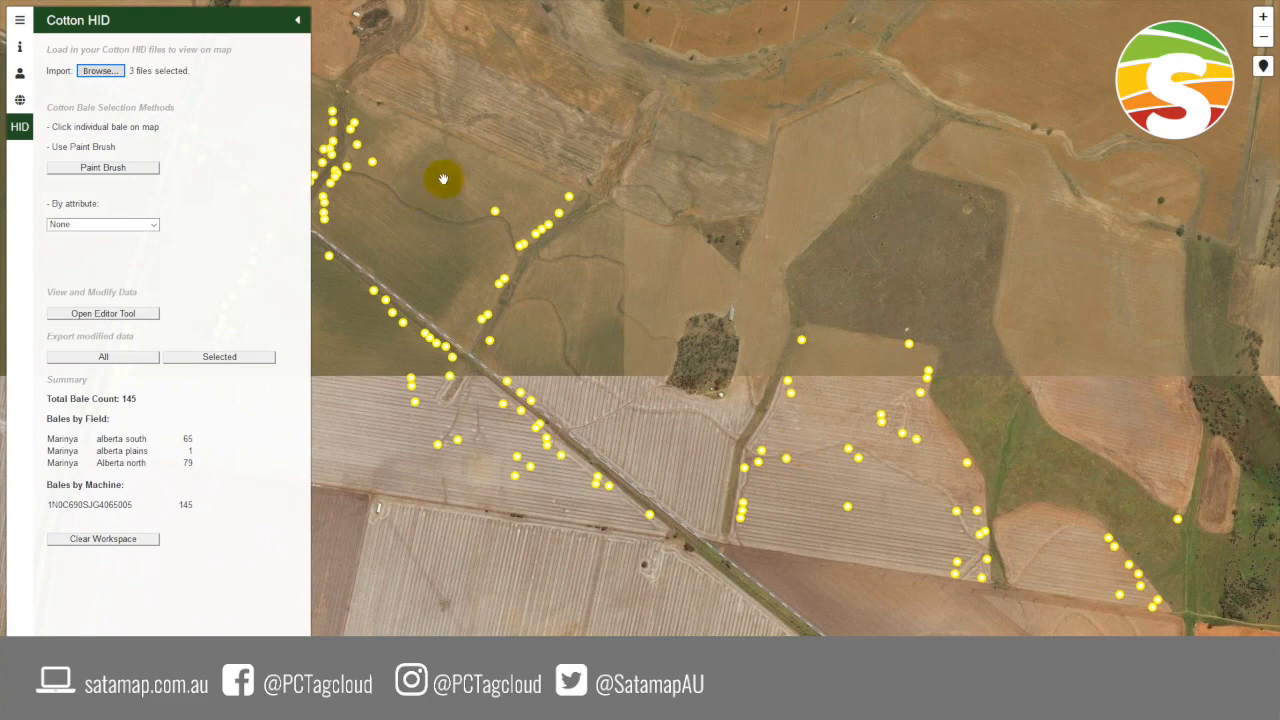
- View the imported bales across the full map with the Cotton HID panel hidden, and bring the panel back
{"action": "left_click", "coordinate": [14, 137]}
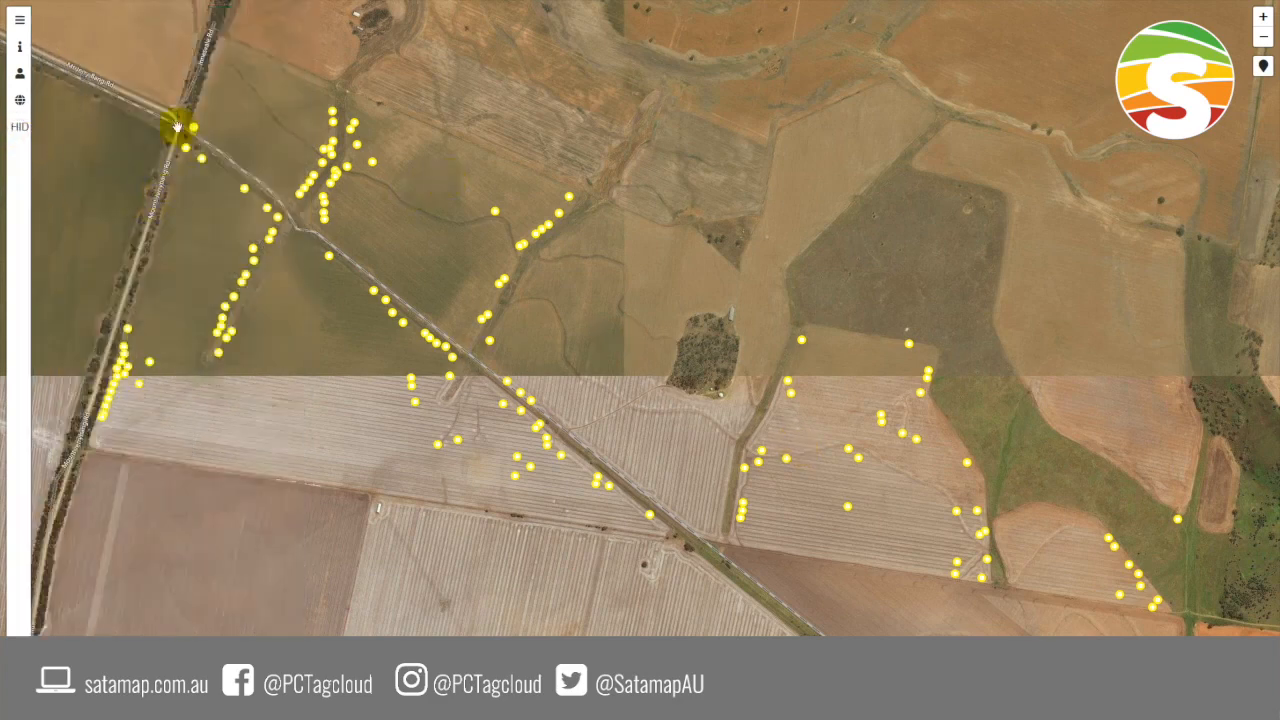
{"action": "left_click", "coordinate": [412, 446]}
{"action": "left_click", "coordinate": [20, 130]}
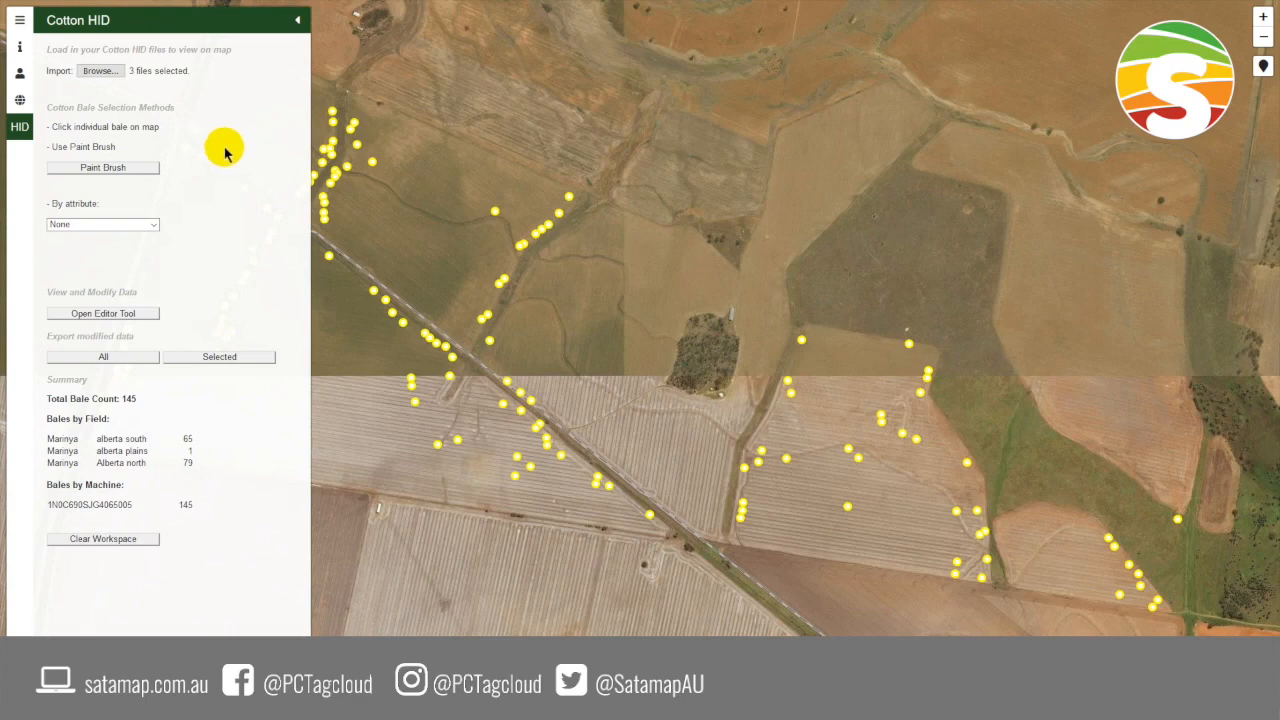
- Inspect the records of three individually selected bales at the northern end of the track, and clear the selection
{"action": "left_click", "coordinate": [568, 198]}
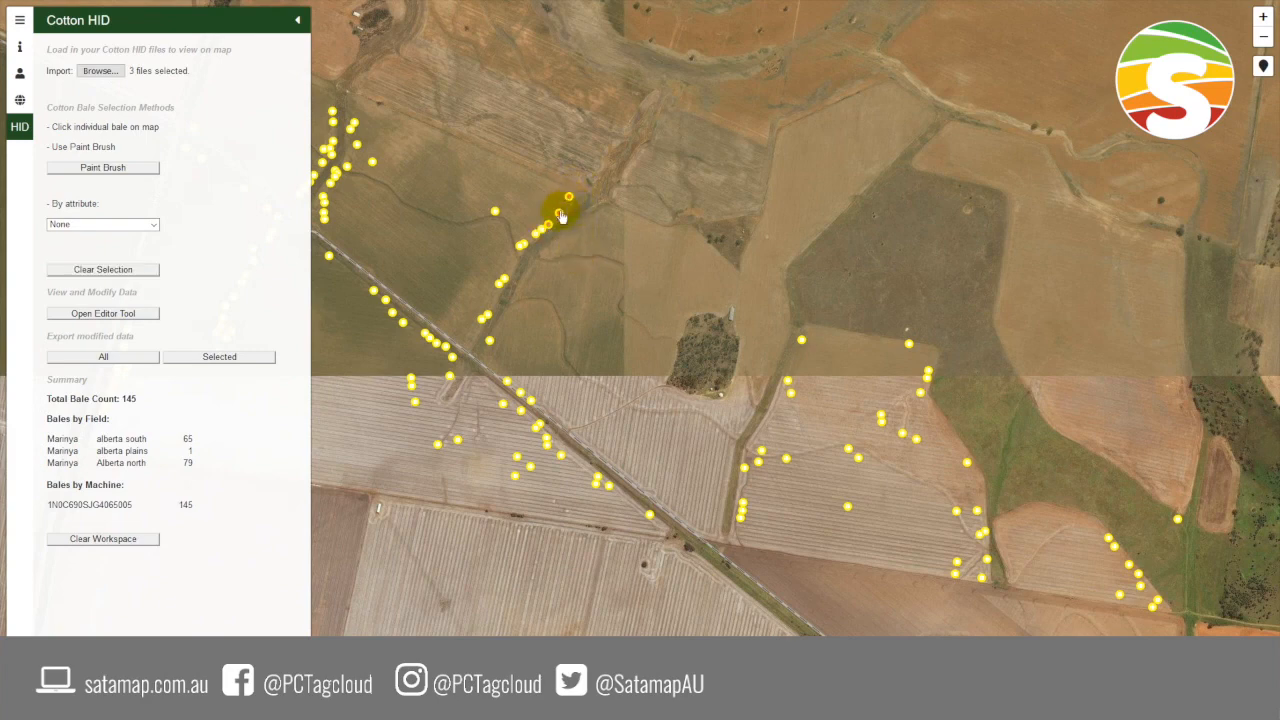
{"action": "left_click", "coordinate": [129, 313]}
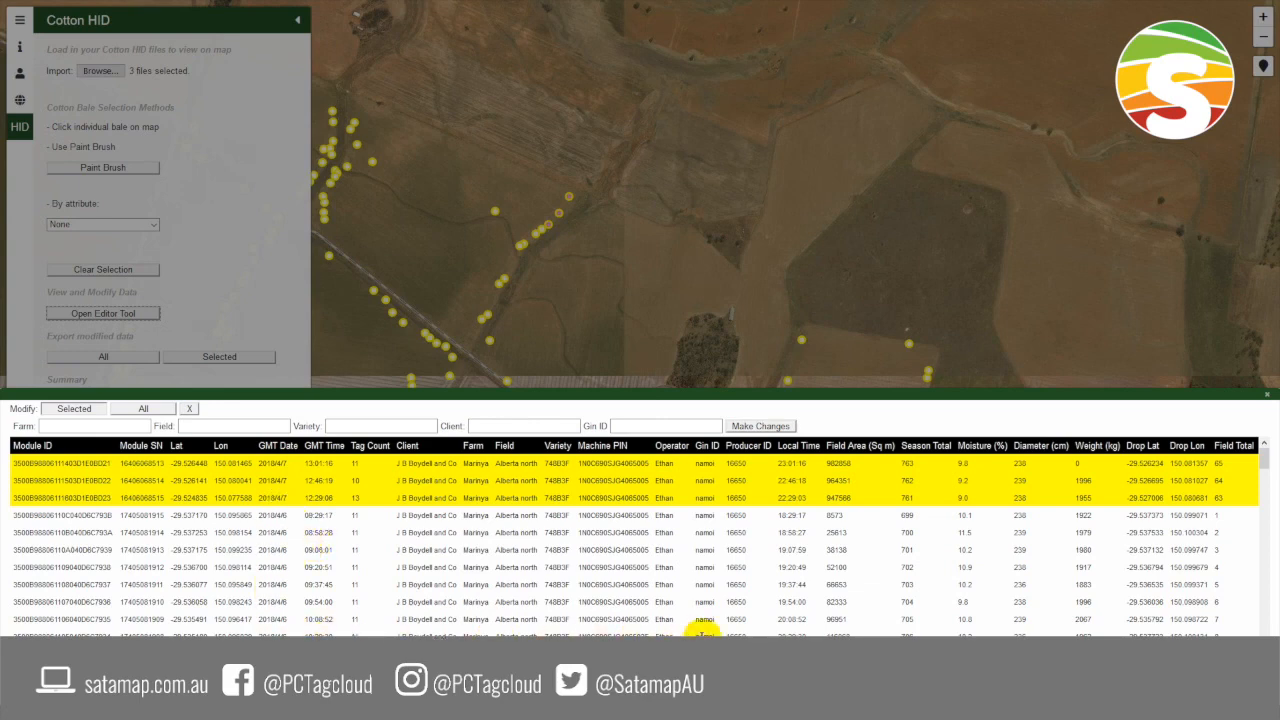
{"action": "left_click", "coordinate": [1271, 401]}
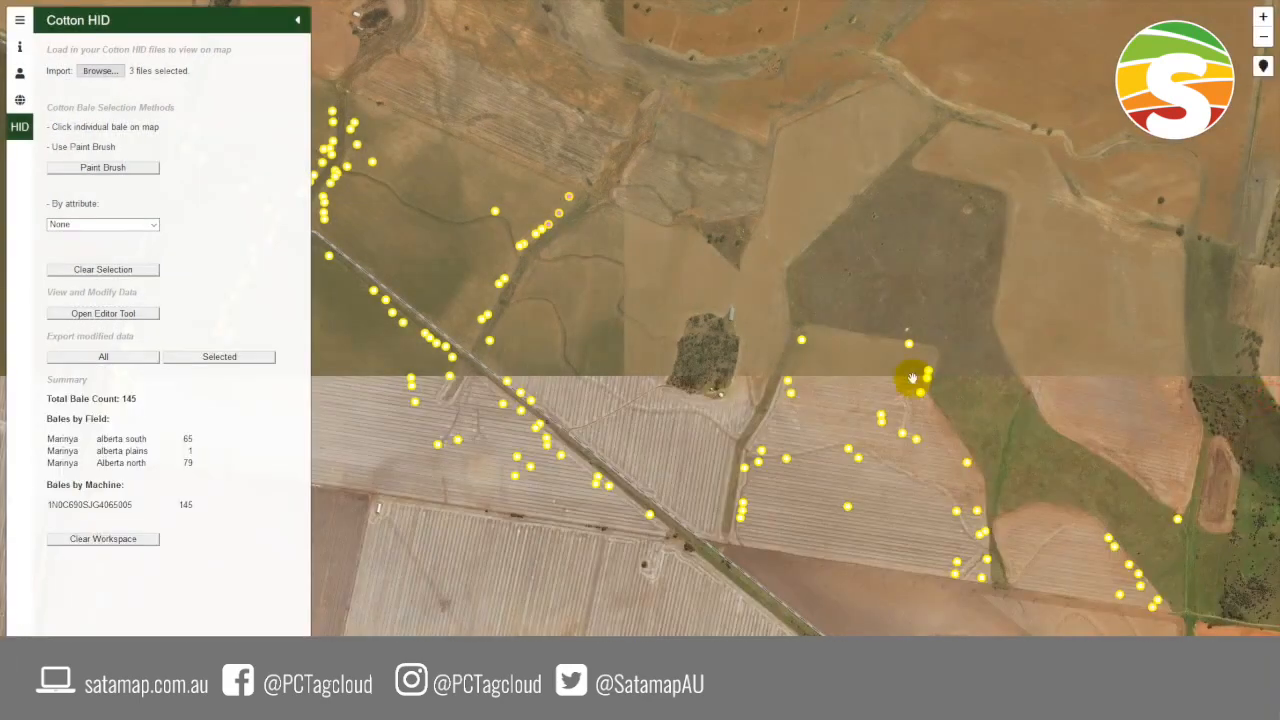
{"action": "left_click", "coordinate": [128, 273]}
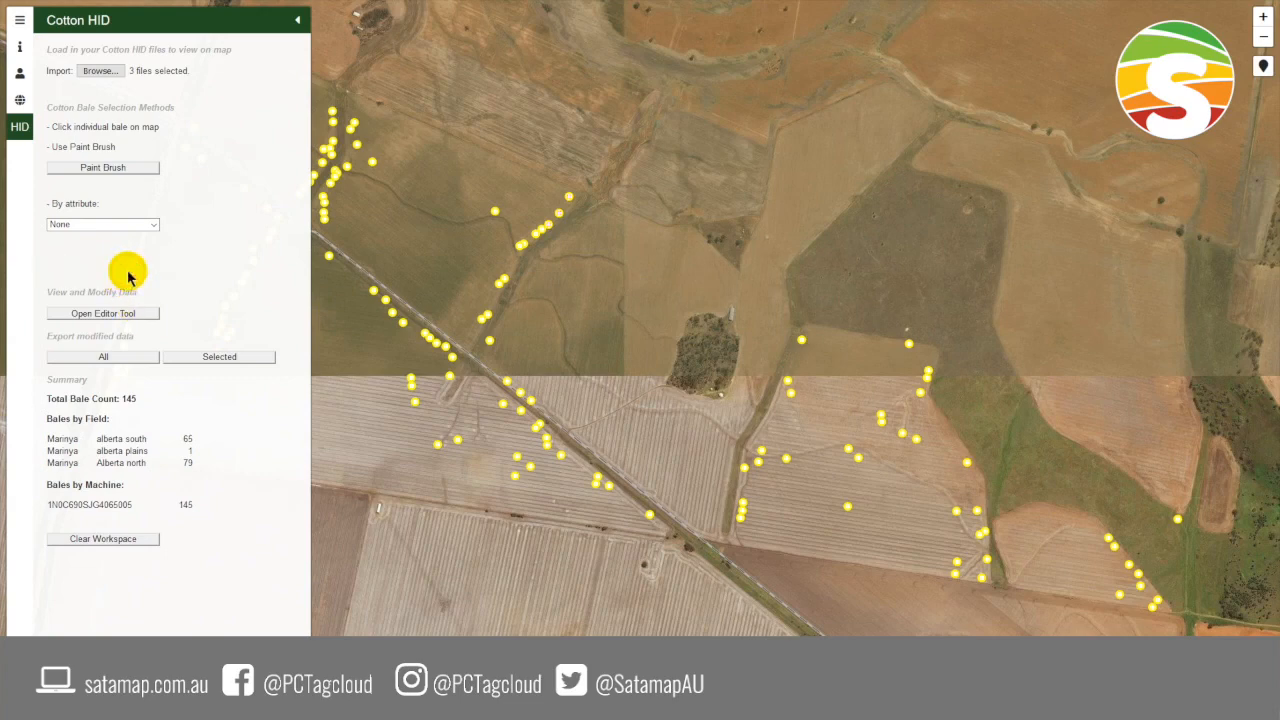
- Paint-select the bales along the northern track and down the diagonal road to its last bale
{"action": "left_click", "coordinate": [132, 168]}
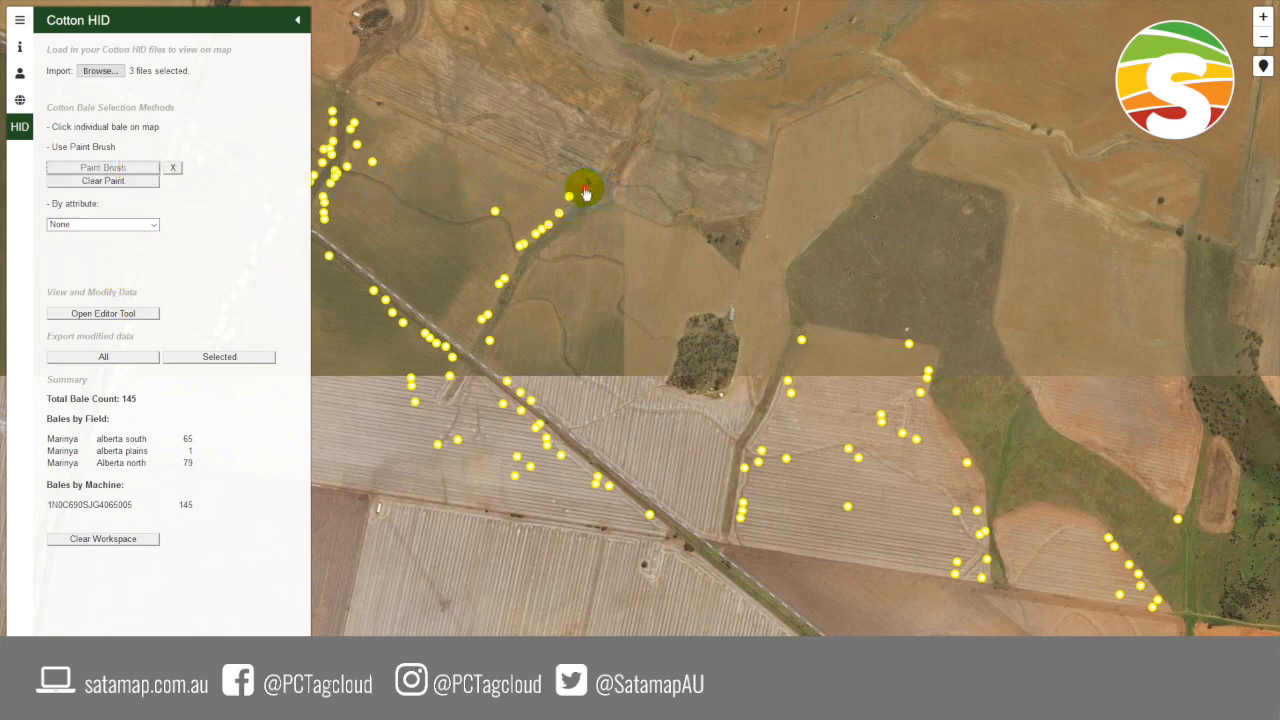
{"action": "mouse_move", "coordinate": [586, 189]}
{"action": "left_mouse_down"}
{"action": "mouse_move", "coordinate": [503, 240]}
{"action": "mouse_move", "coordinate": [492, 207]}
{"action": "mouse_move", "coordinate": [477, 322]}
{"action": "mouse_move", "coordinate": [541, 428]}
{"action": "mouse_move", "coordinate": [522, 481]}
{"action": "mouse_move", "coordinate": [560, 463]}
{"action": "mouse_move", "coordinate": [651, 514]}
{"action": "left_mouse_up"}
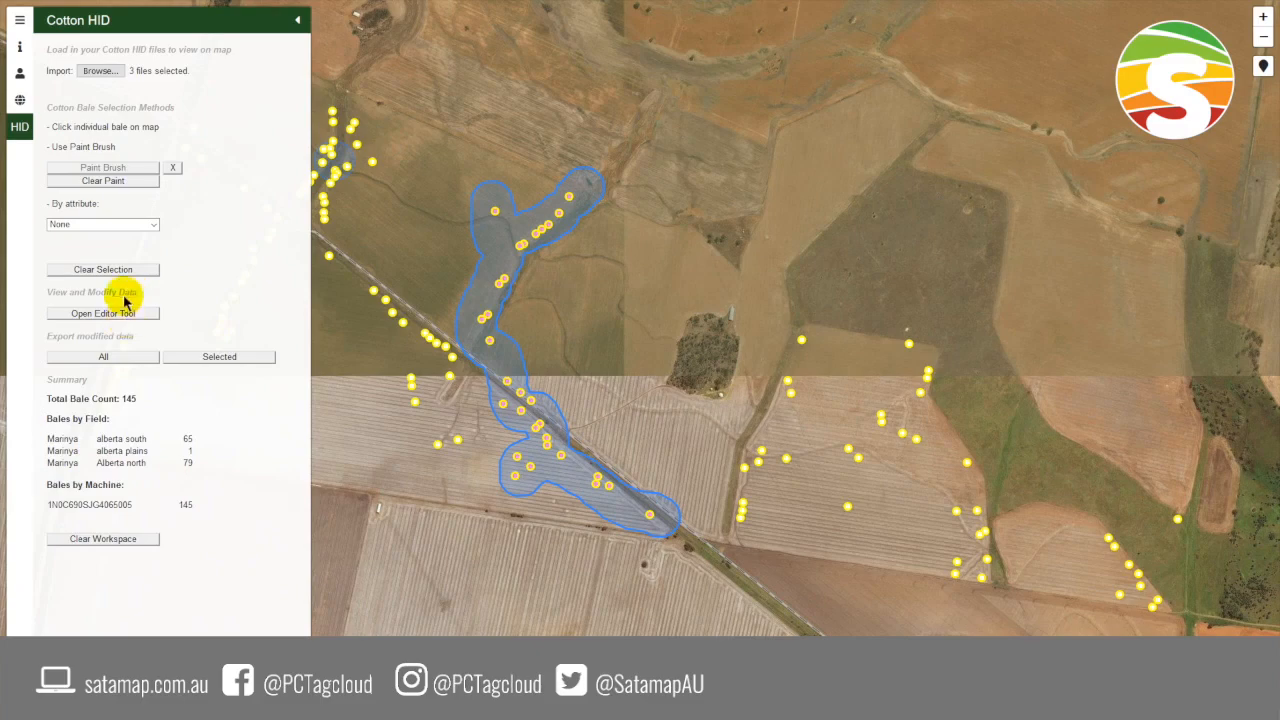
{"action": "left_click", "coordinate": [174, 170]}
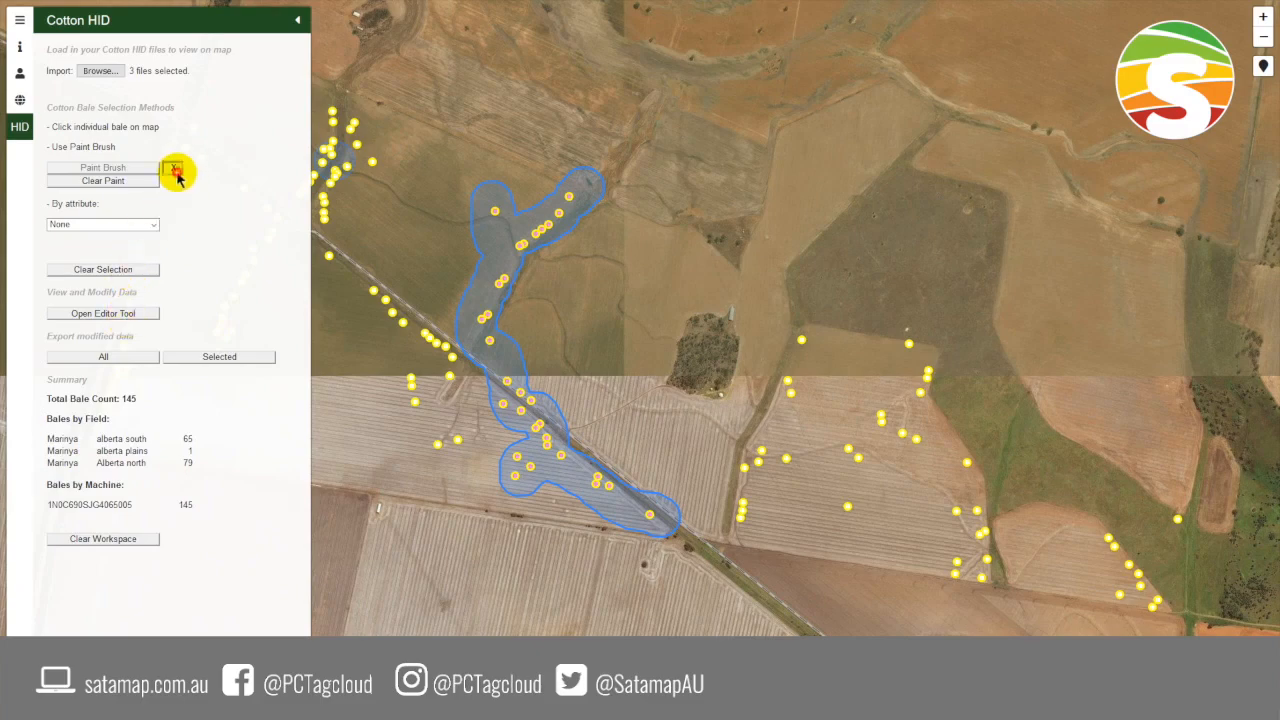
- Review the painted bales' records in the editor table, and clear the selection
{"action": "left_click", "coordinate": [112, 313]}
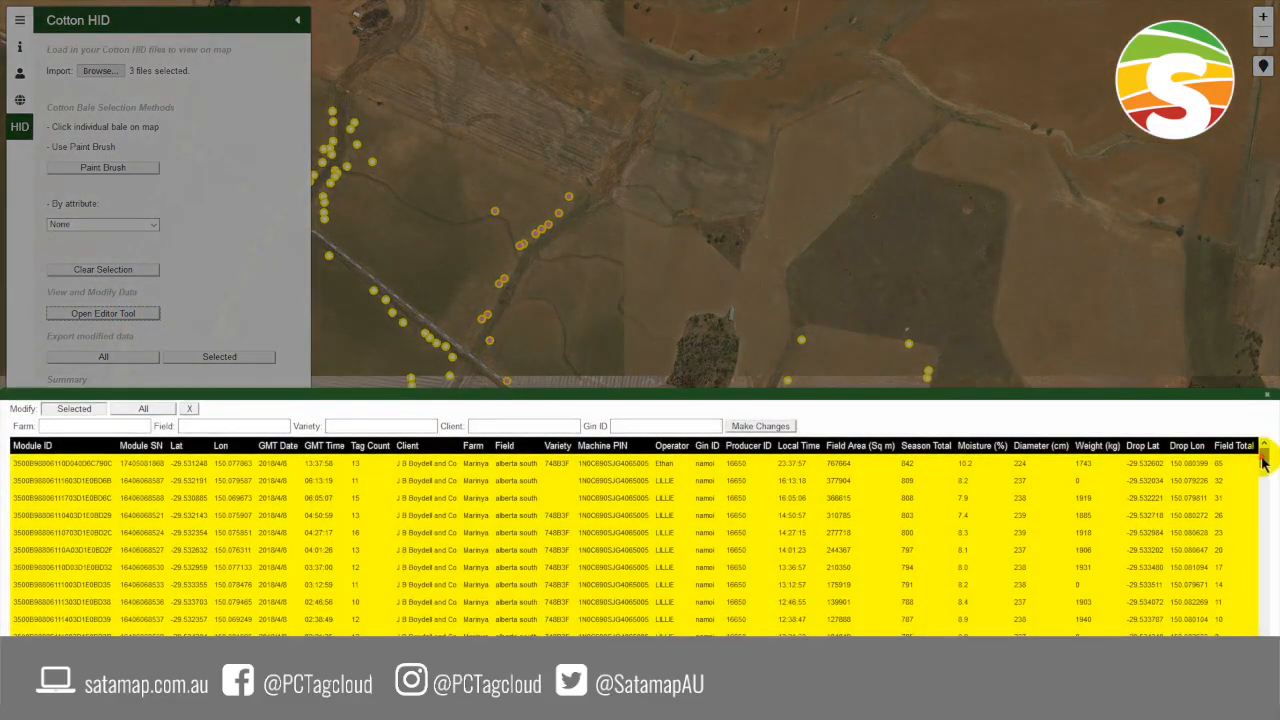
{"action": "left_click_drag", "start_coordinate": [1265, 460], "coordinate": [1268, 404]}
{"action": "left_click", "coordinate": [1268, 404]}
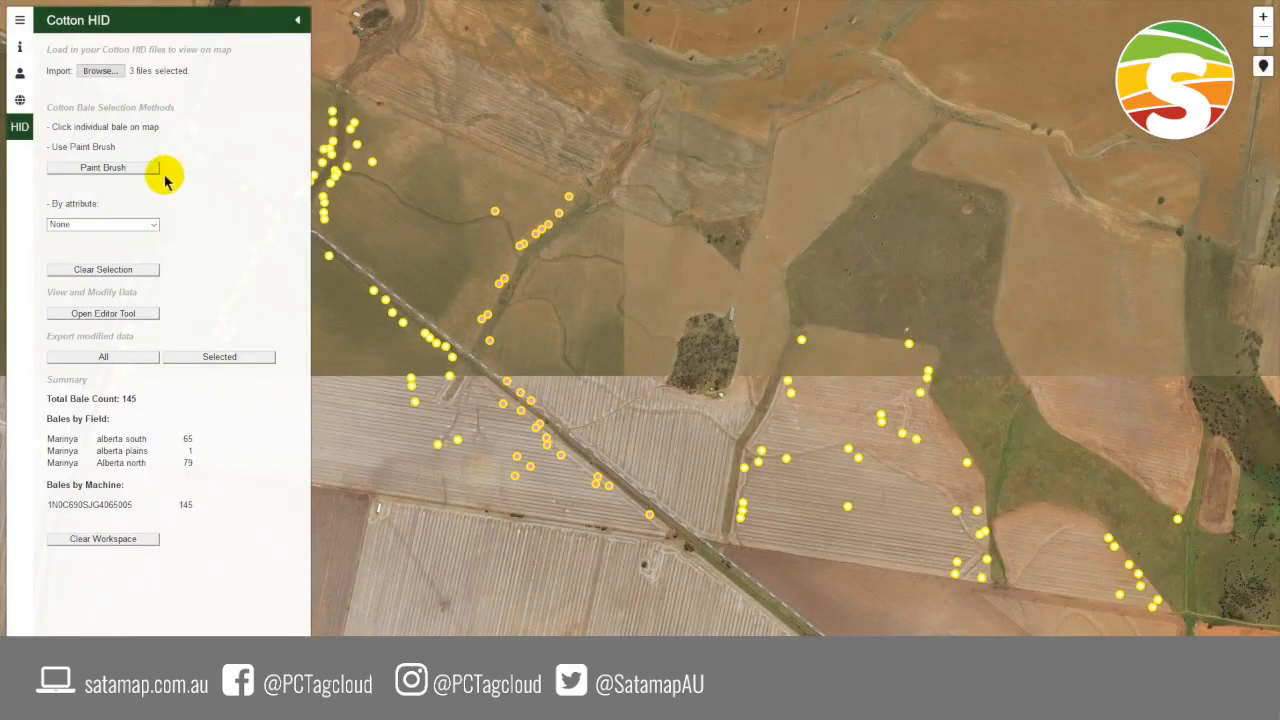
{"action": "left_click", "coordinate": [116, 269]}
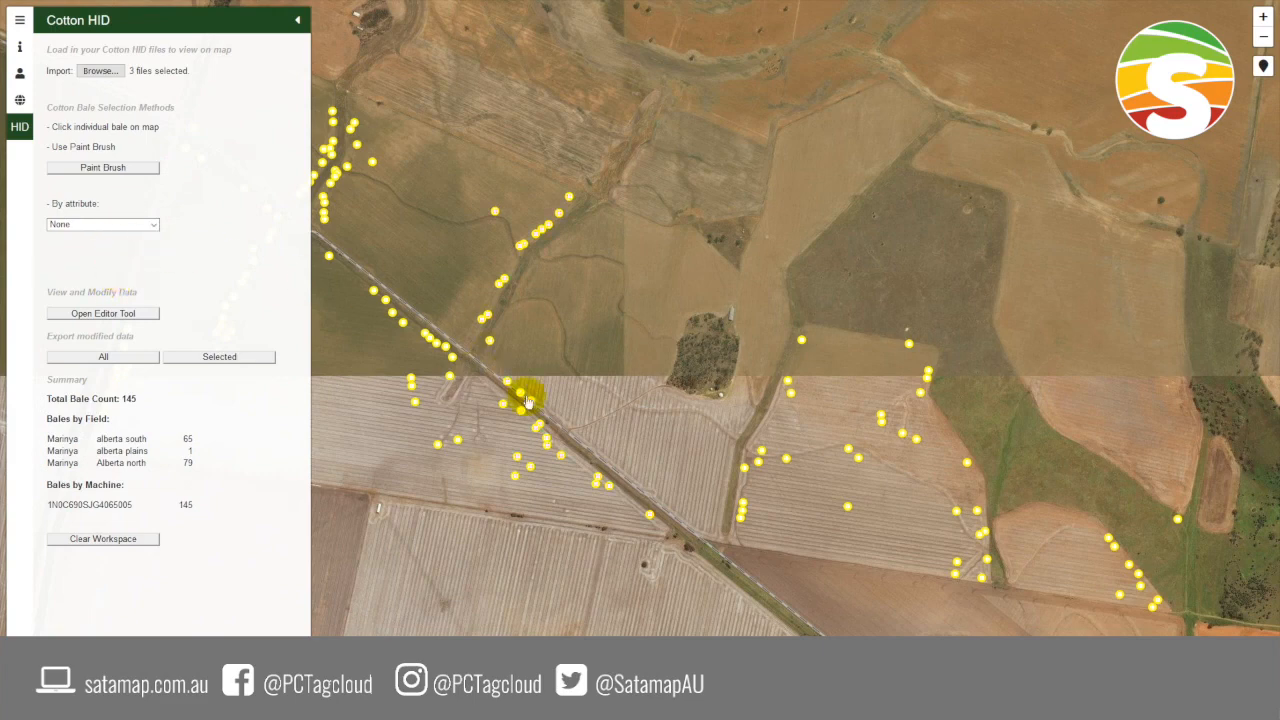
- Colour the bales on the map by the Field attribute
{"action": "left_click", "coordinate": [147, 224]}
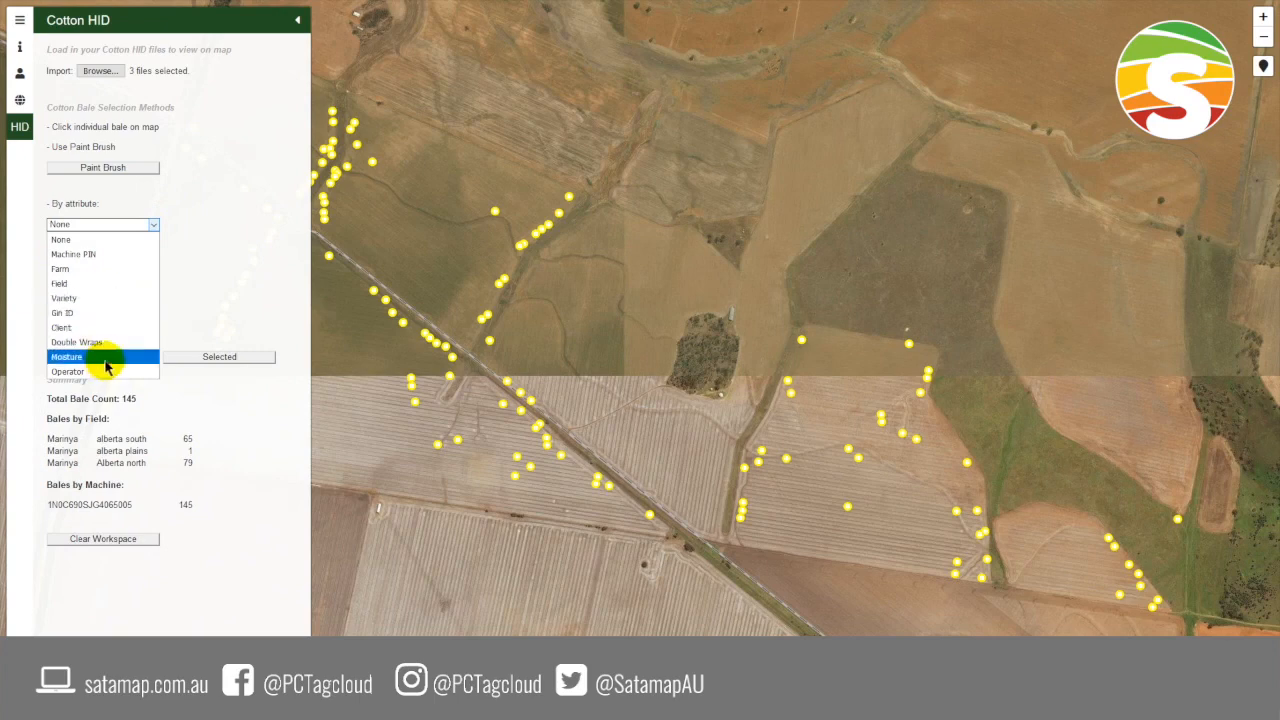
{"action": "left_click", "coordinate": [104, 283]}
{"action": "left_click_drag", "start_coordinate": [531, 531], "coordinate": [621, 547]}
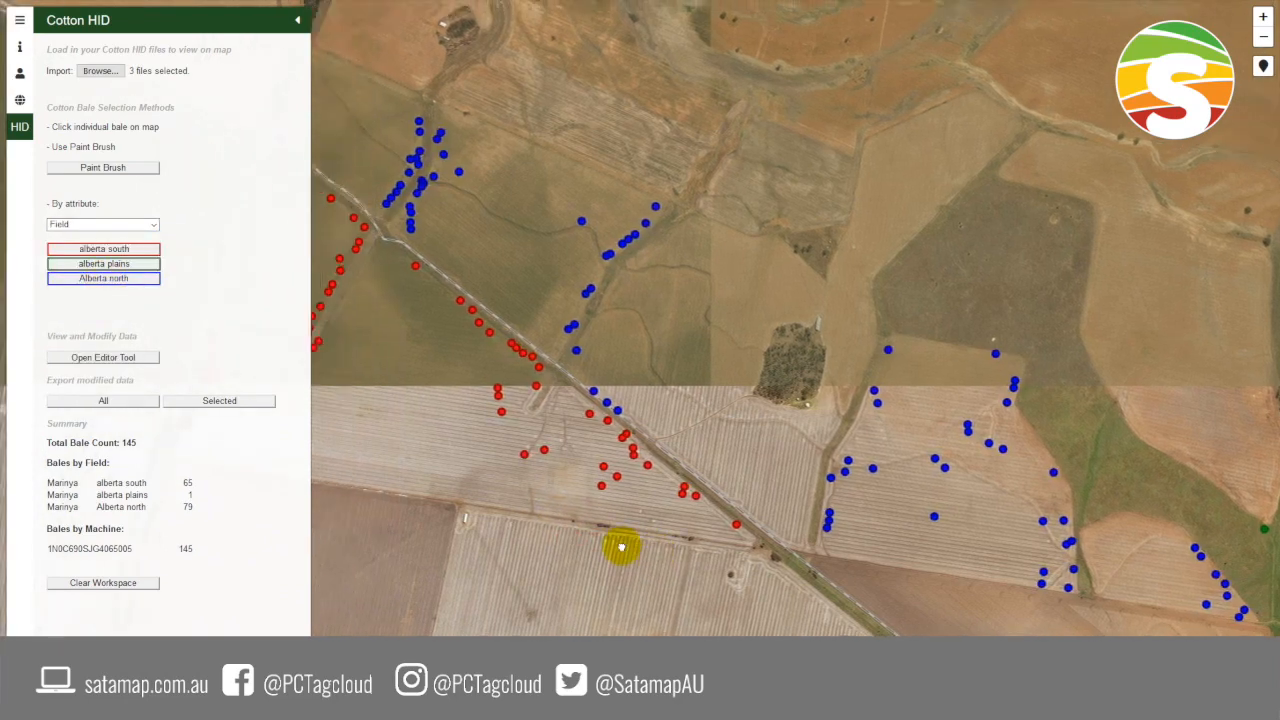
- View the bales coloured by the Operator attribute, and reset the attribute to None
{"action": "left_click", "coordinate": [72, 226]}
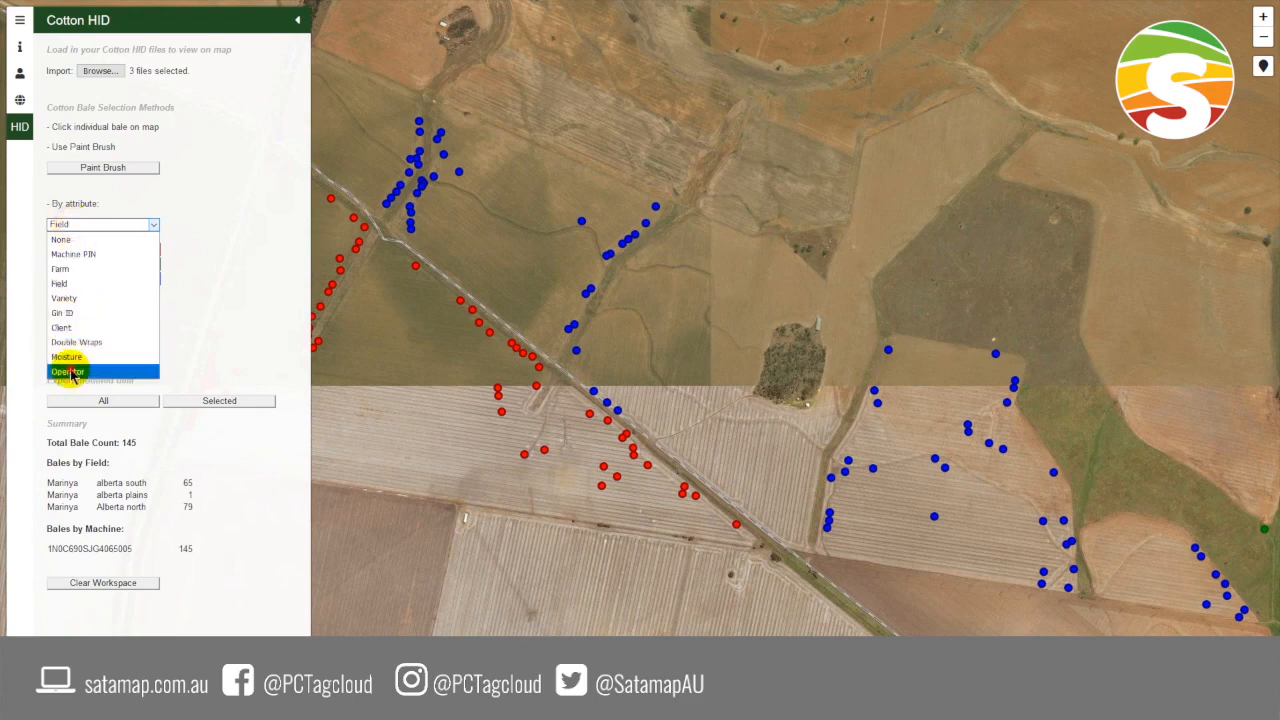
{"action": "left_click", "coordinate": [72, 374]}
{"action": "scroll", "coordinate": [640, 432], "scroll_direction": "down", "scroll_amount": 1}
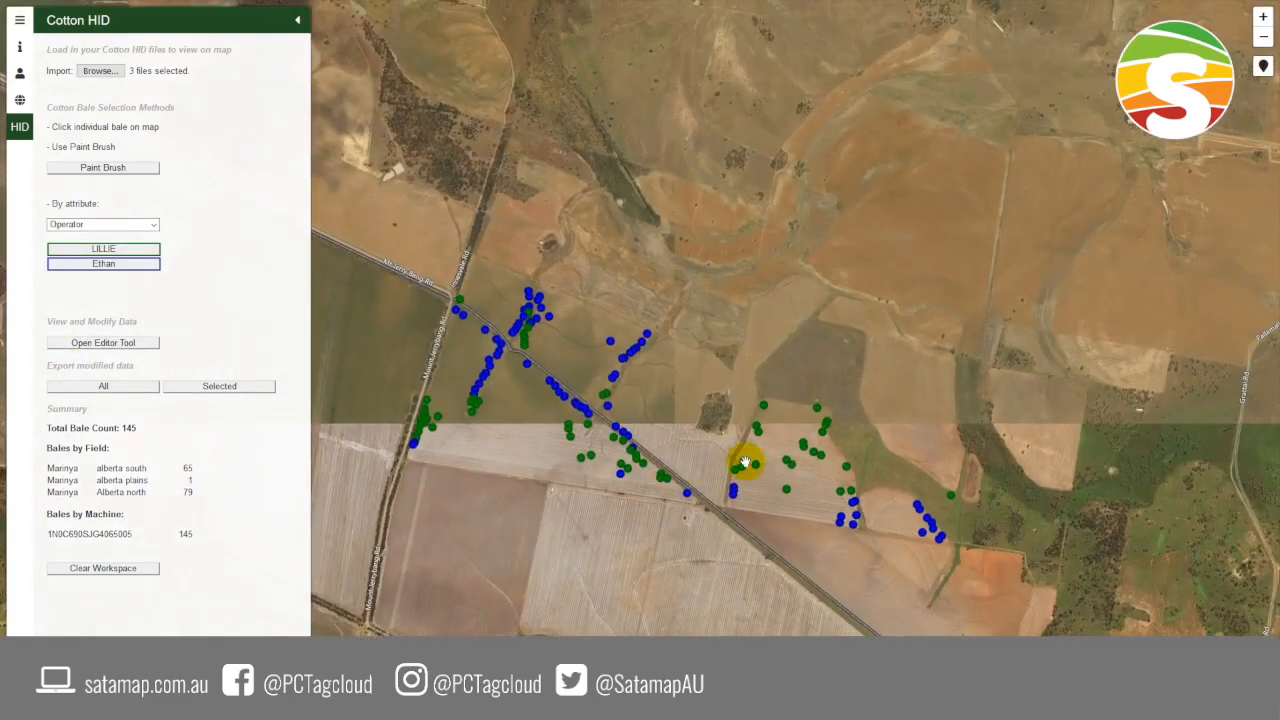
{"action": "scroll", "coordinate": [680, 434], "scroll_direction": "up", "scroll_amount": 1}
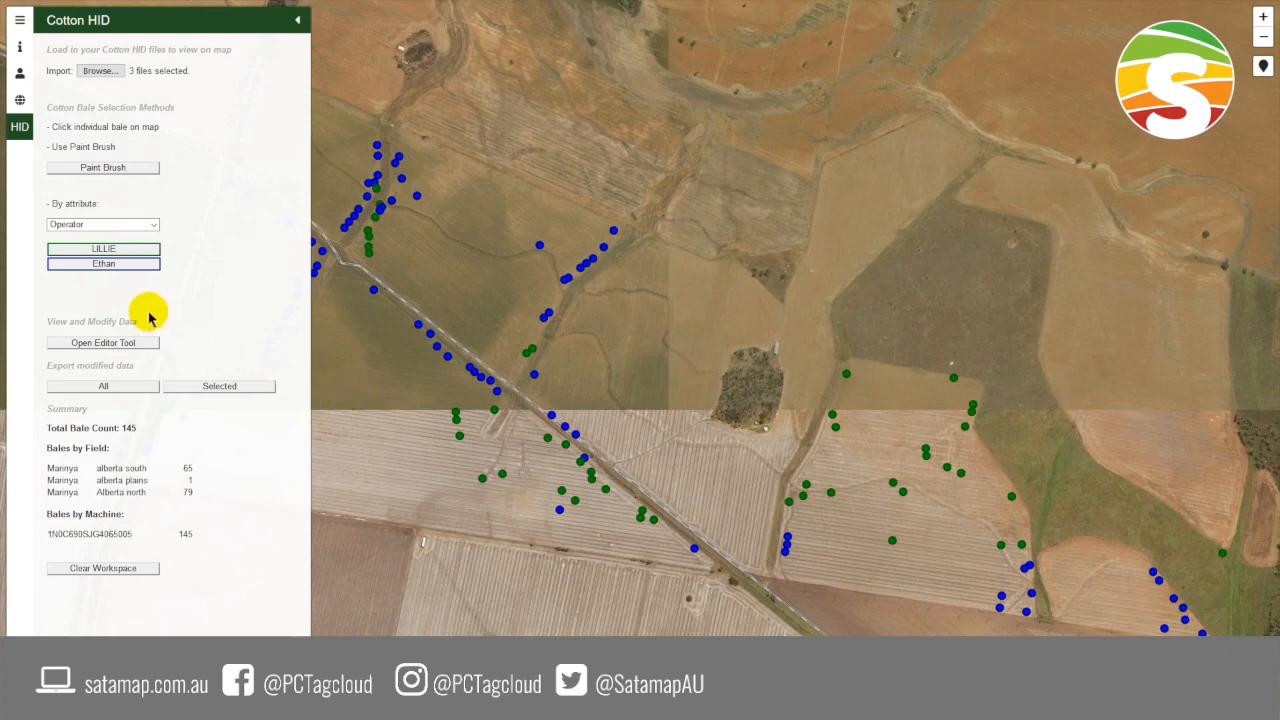
{"action": "left_click", "coordinate": [140, 225]}
{"action": "left_click", "coordinate": [140, 240]}
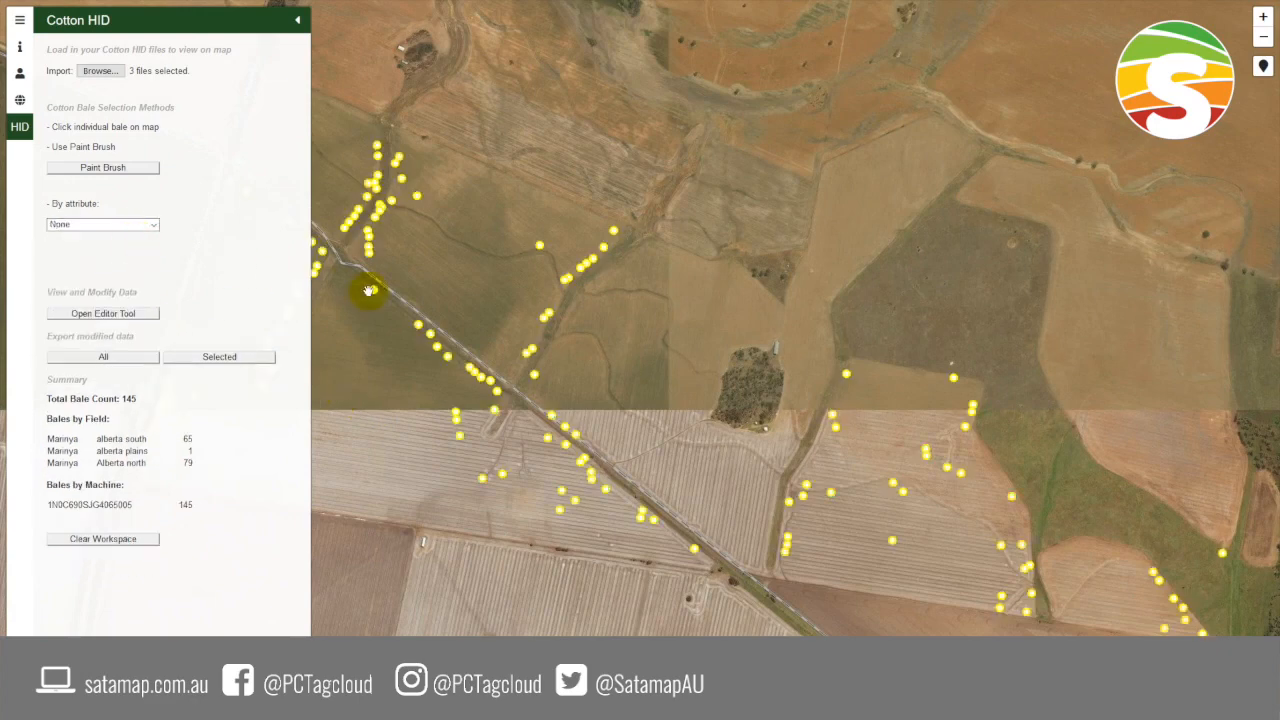
- Group the bales by Field with the western part of the farm in view
{"action": "left_click_drag", "start_coordinate": [366, 334], "coordinate": [546, 420]}
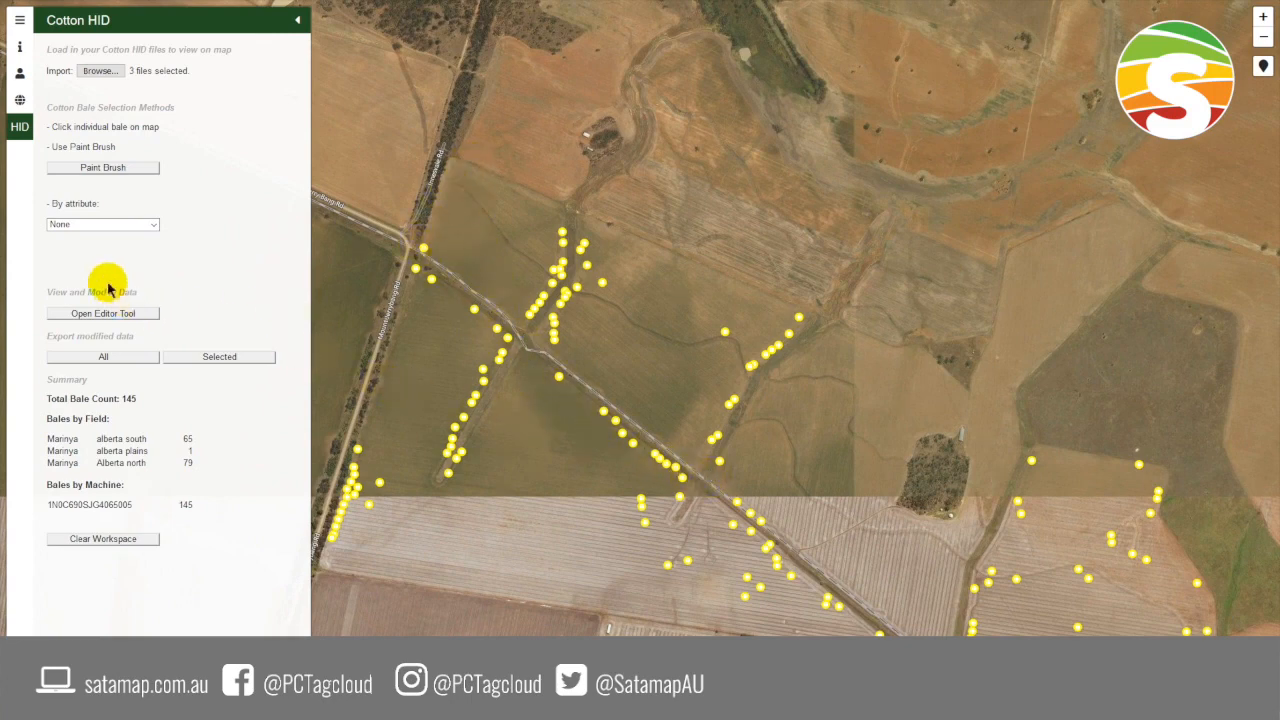
{"action": "left_click", "coordinate": [123, 224]}
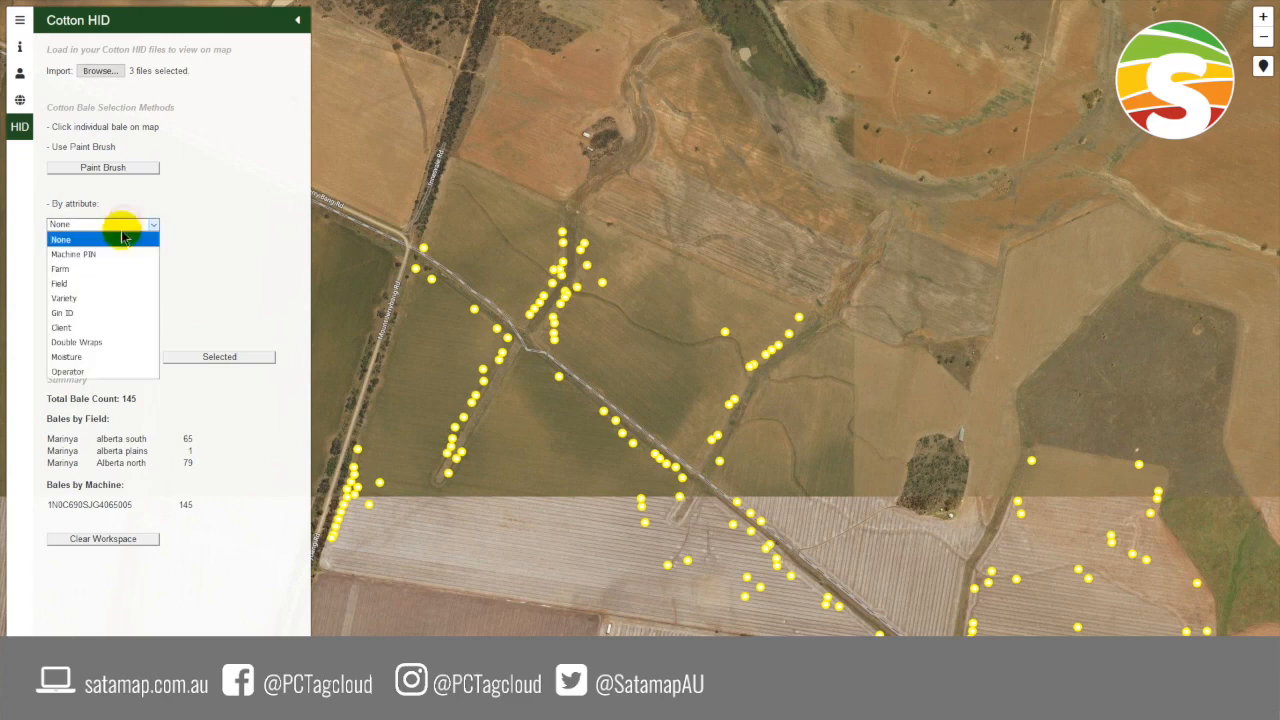
{"action": "left_click", "coordinate": [116, 284]}
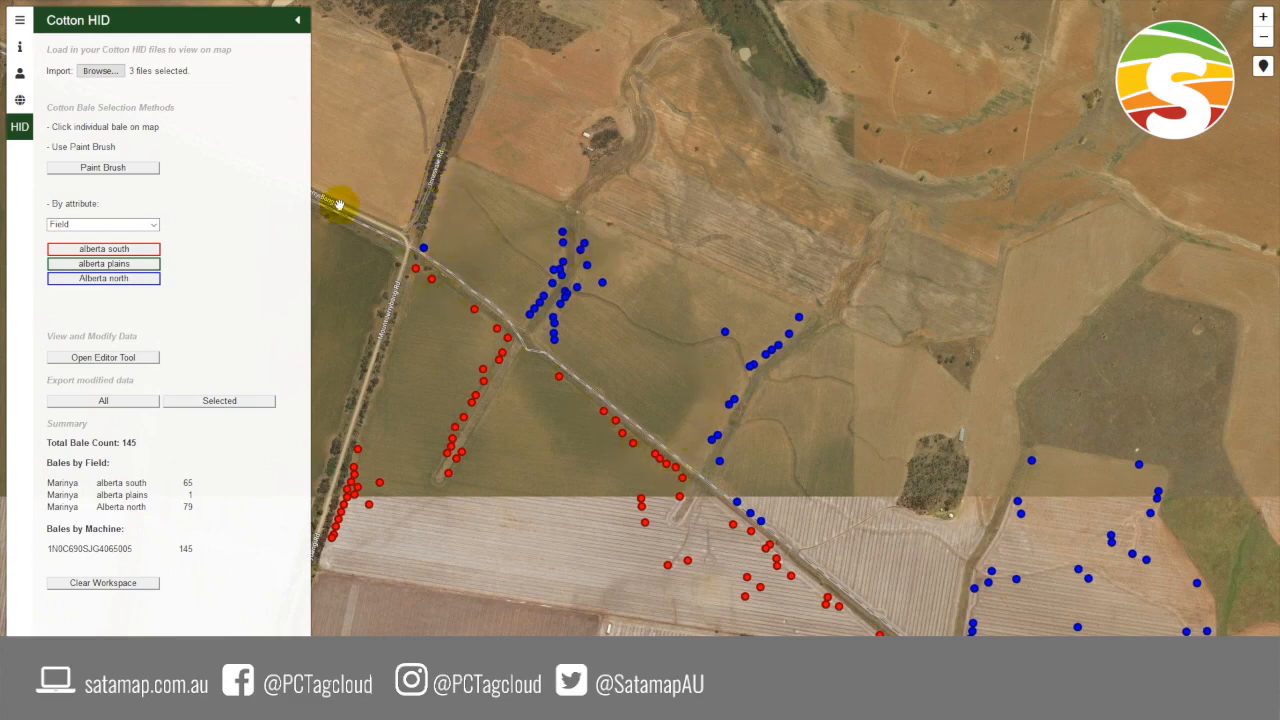
- Paint-select the Alberta north bales north of the diagonal road, from the road junction to the eastern track, and exit the paint brush
{"action": "left_click", "coordinate": [103, 167]}
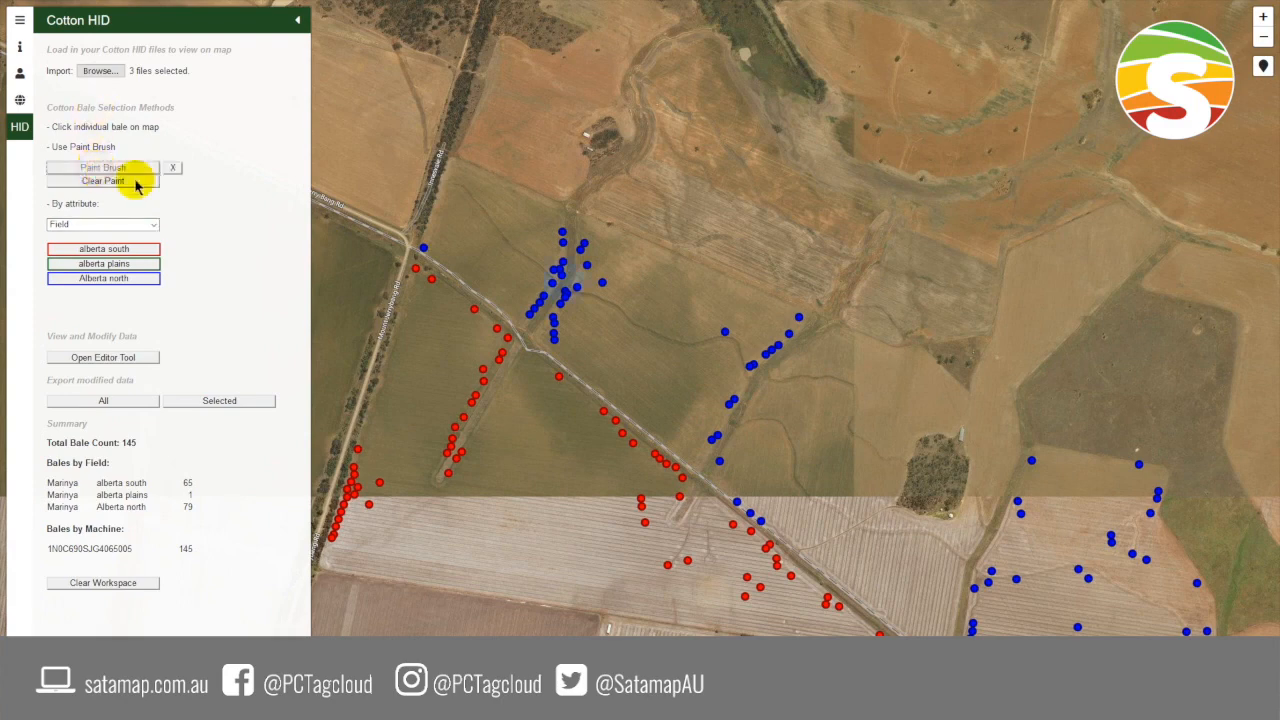
{"action": "left_click", "coordinate": [426, 245]}
{"action": "mouse_move", "coordinate": [426, 245]}
{"action": "left_mouse_down"}
{"action": "mouse_move", "coordinate": [514, 289]}
{"action": "mouse_move", "coordinate": [561, 340]}
{"action": "mouse_move", "coordinate": [555, 238]}
{"action": "mouse_move", "coordinate": [594, 264]}
{"action": "mouse_move", "coordinate": [586, 283]}
{"action": "left_mouse_up"}
{"action": "mouse_move", "coordinate": [778, 300]}
{"action": "left_mouse_down"}
{"action": "mouse_move", "coordinate": [797, 311]}
{"action": "mouse_move", "coordinate": [785, 347]}
{"action": "mouse_move", "coordinate": [749, 374]}
{"action": "mouse_move", "coordinate": [712, 440]}
{"action": "left_mouse_up"}
{"action": "left_click_drag", "start_coordinate": [723, 375], "coordinate": [728, 329]}
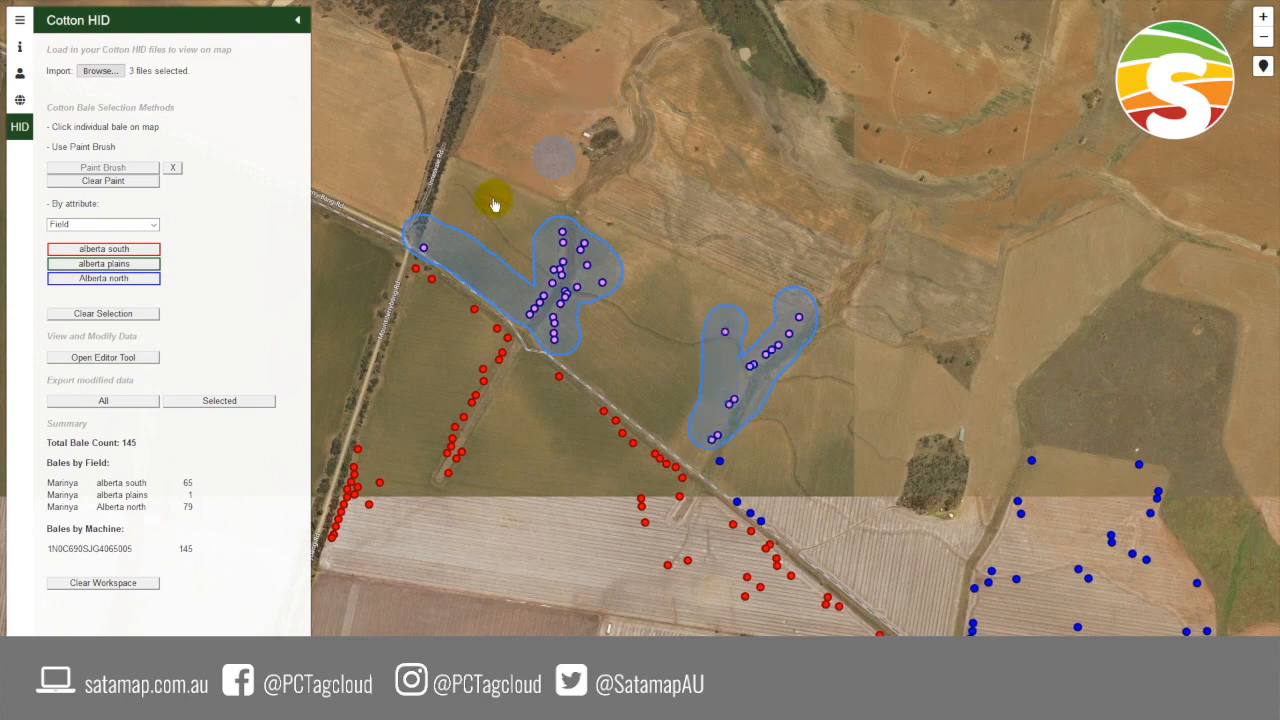
{"action": "left_click", "coordinate": [172, 167]}
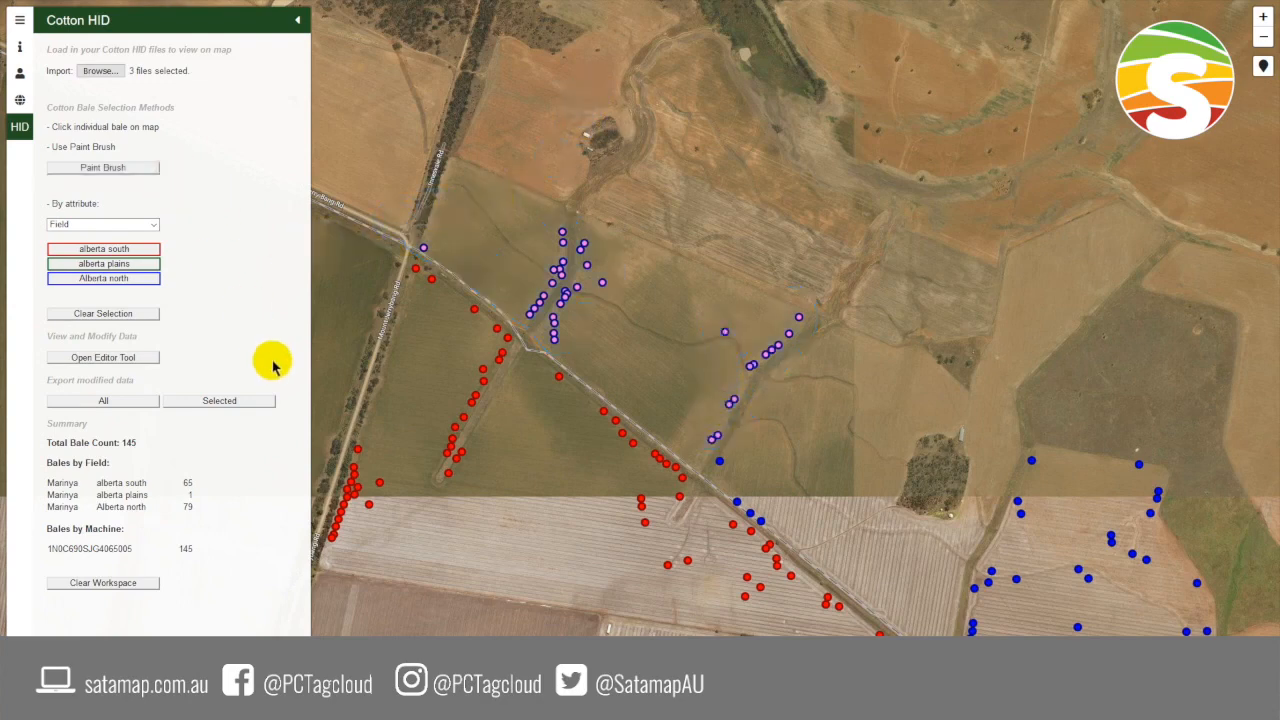
- Change the Field of the selected bales to Alberta West, and clear the bale selection
{"action": "left_click", "coordinate": [103, 360]}
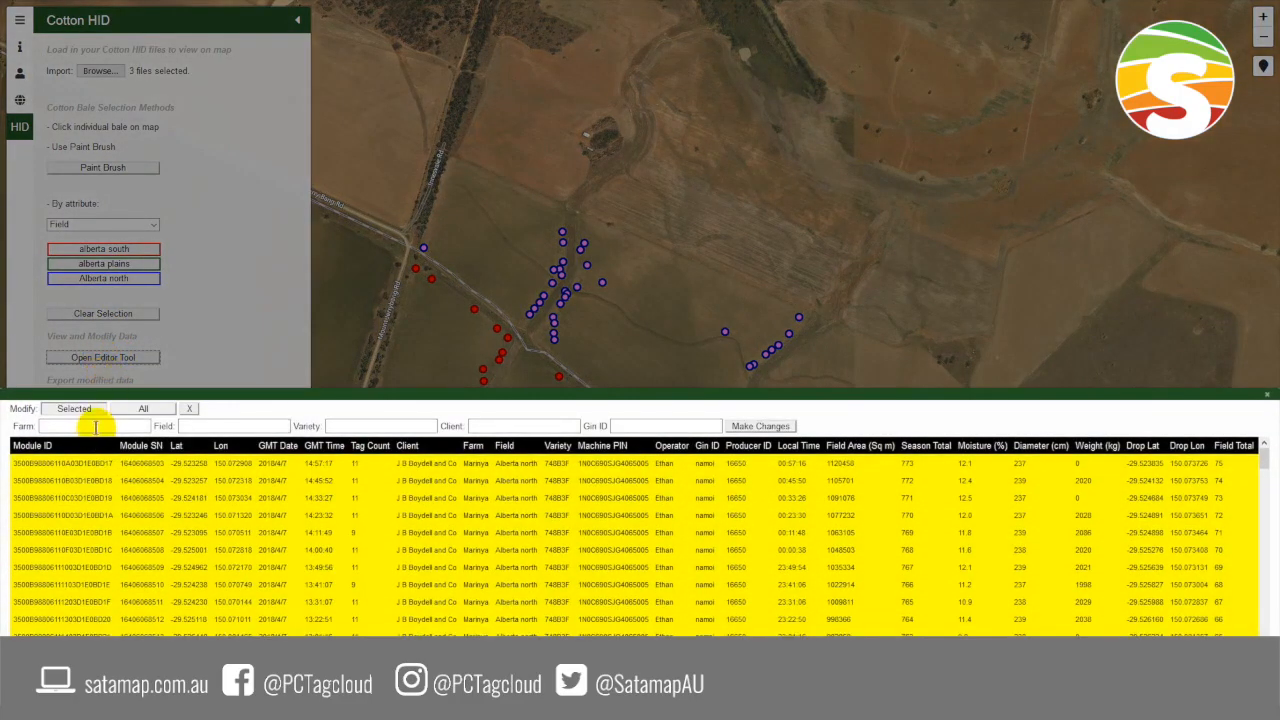
{"action": "left_click", "coordinate": [76, 409]}
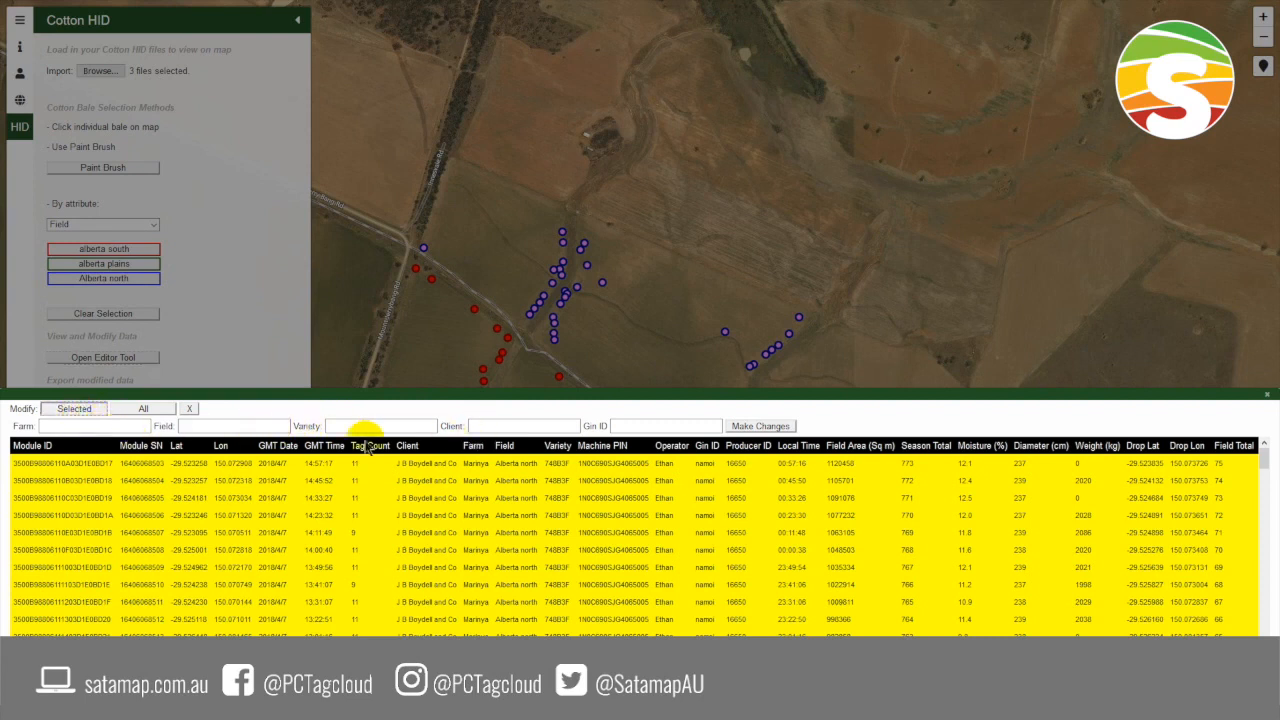
{"action": "left_click", "coordinate": [256, 428]}
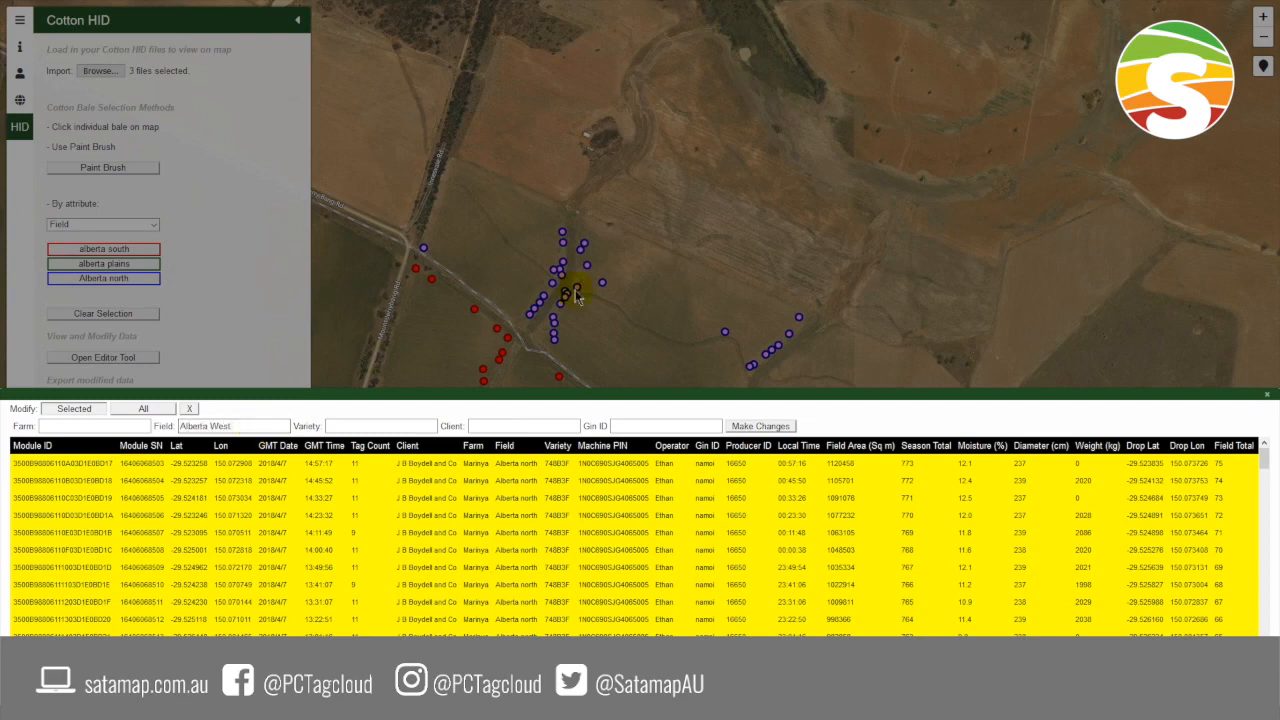
{"action": "left_click", "coordinate": [769, 428]}
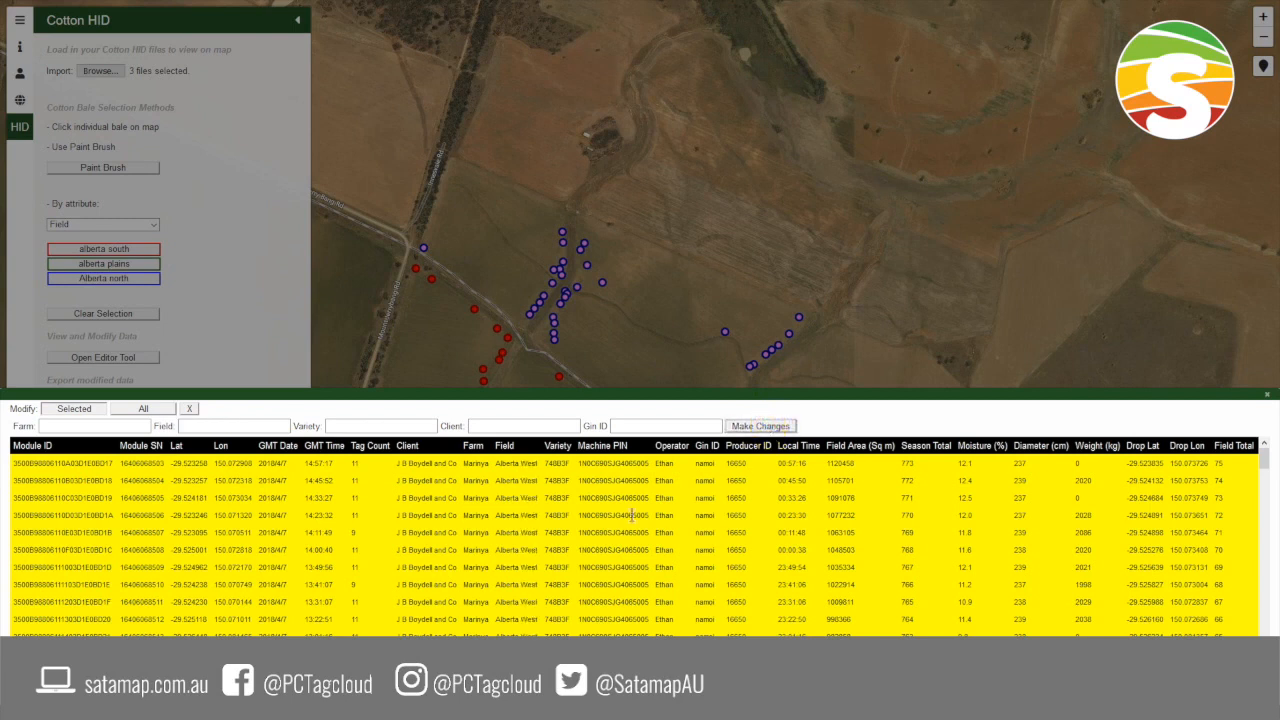
{"action": "left_click", "coordinate": [522, 482]}
{"action": "left_click", "coordinate": [1265, 402]}
{"action": "left_click", "coordinate": [110, 314]}
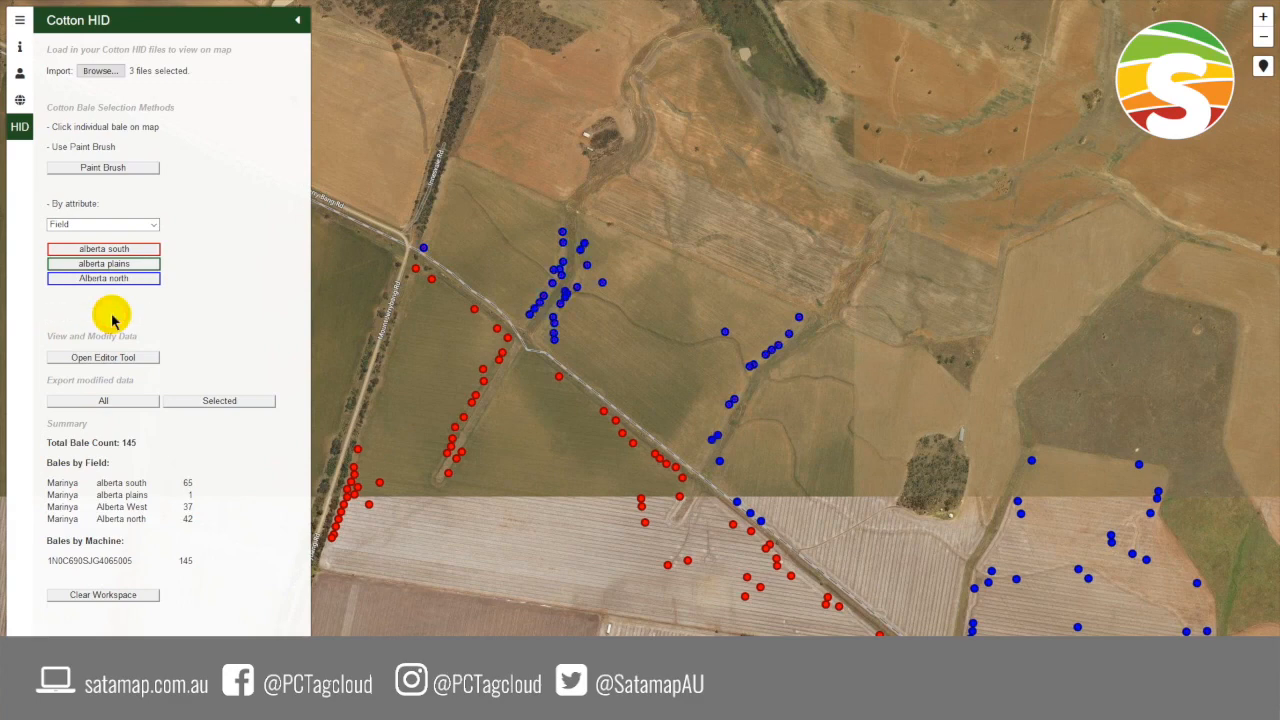
- Reset the attribute grouping to None and regroup the bales by Field to check the reassigned bales on the map
{"action": "left_click", "coordinate": [121, 226]}
{"action": "left_click", "coordinate": [120, 239]}
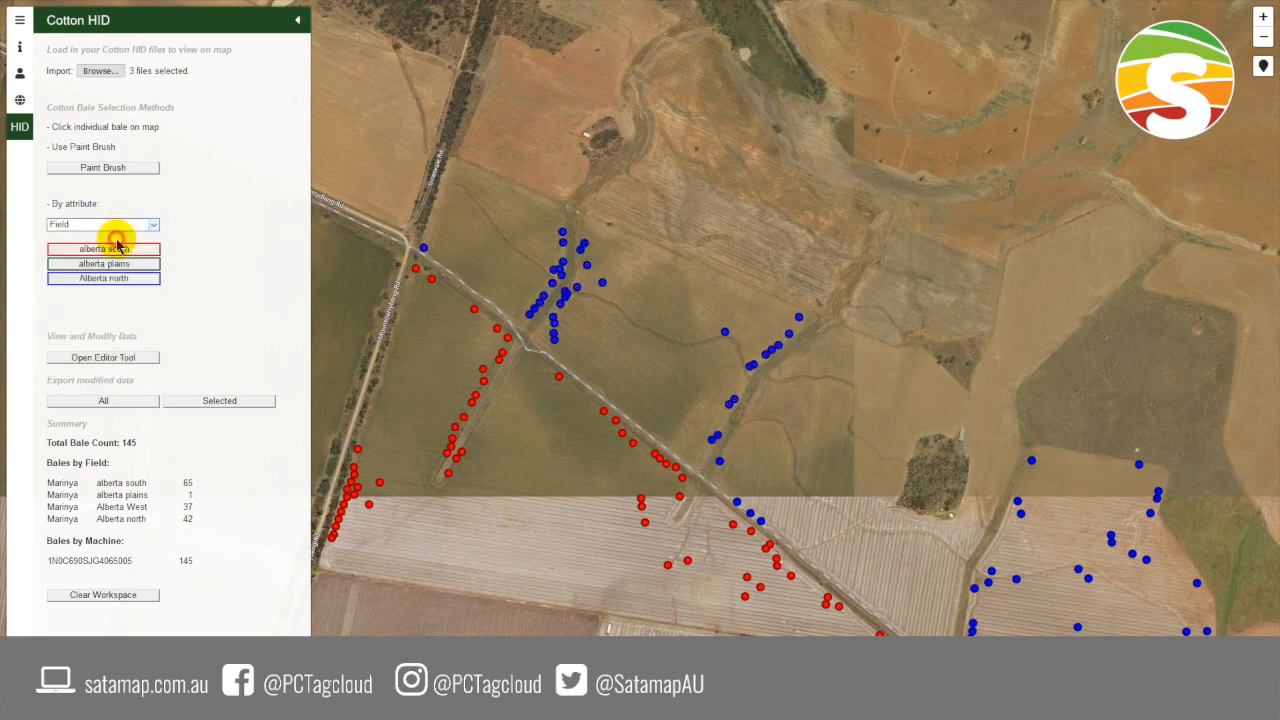
{"action": "left_click", "coordinate": [118, 228]}
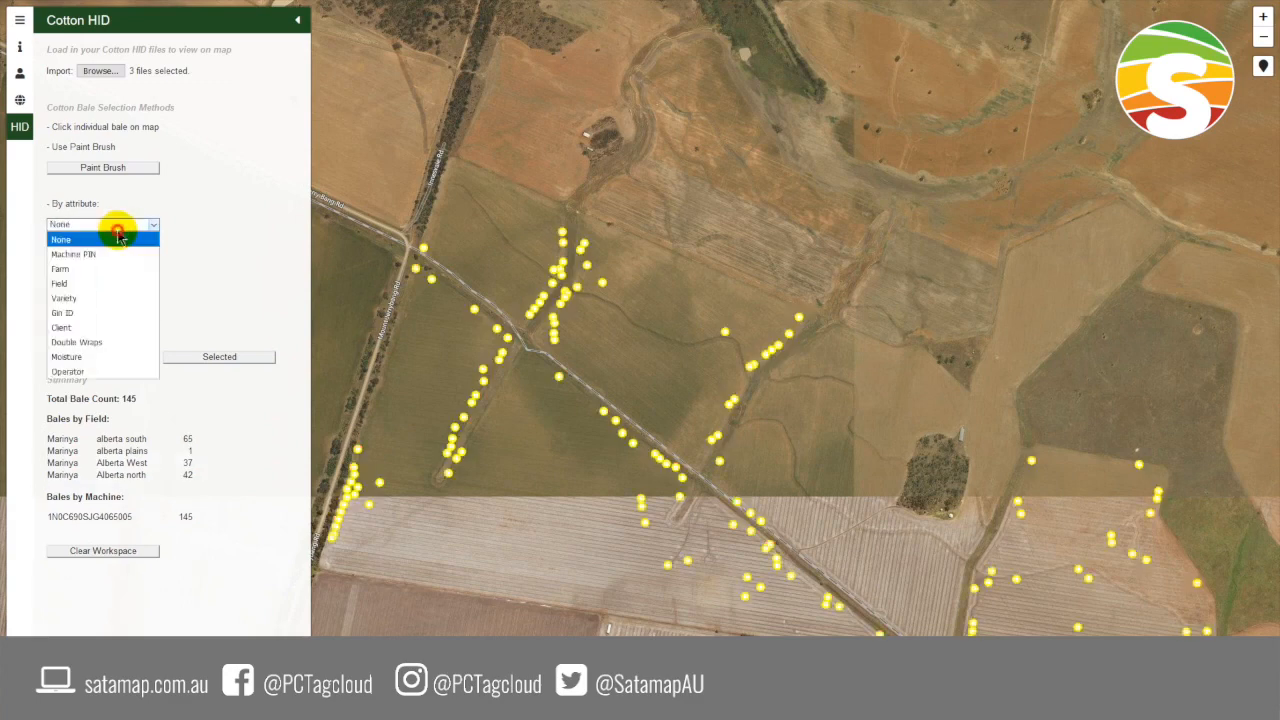
{"action": "left_click", "coordinate": [108, 284]}
{"action": "left_click_drag", "start_coordinate": [548, 503], "coordinate": [534, 454]}
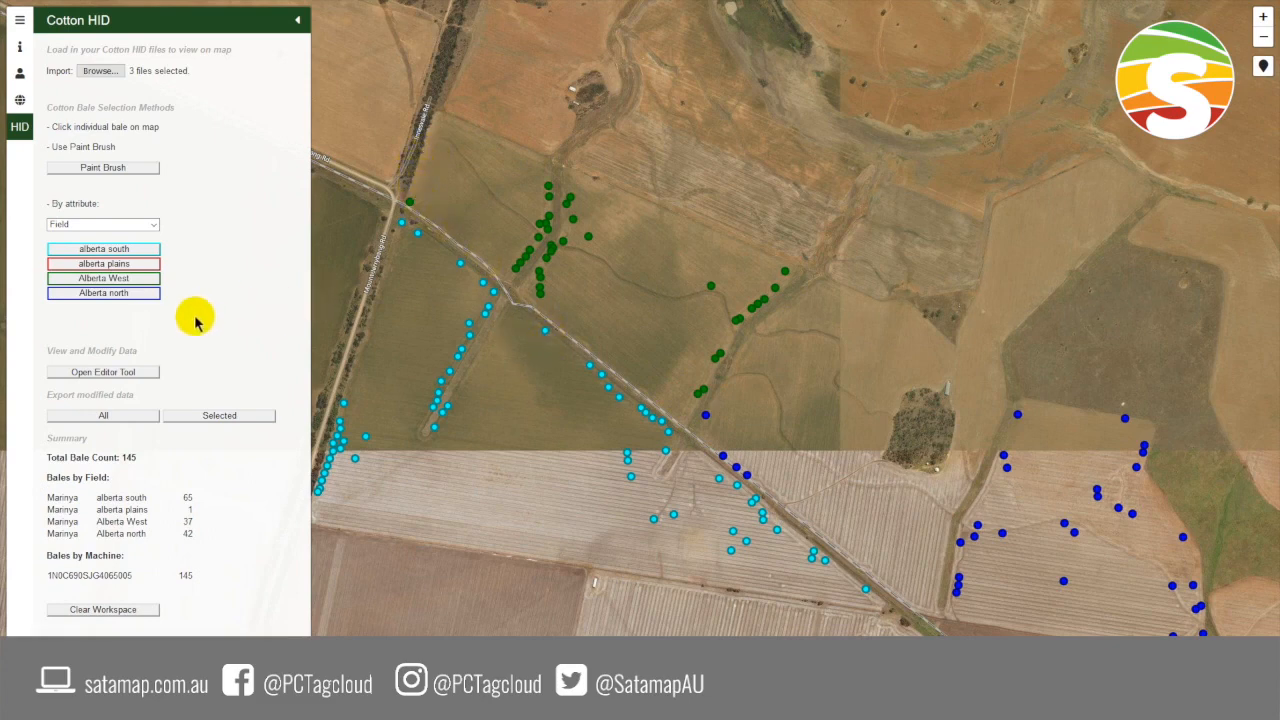
- Group the bales by Variety and select all bales with a blank variety
{"action": "left_click", "coordinate": [129, 226]}
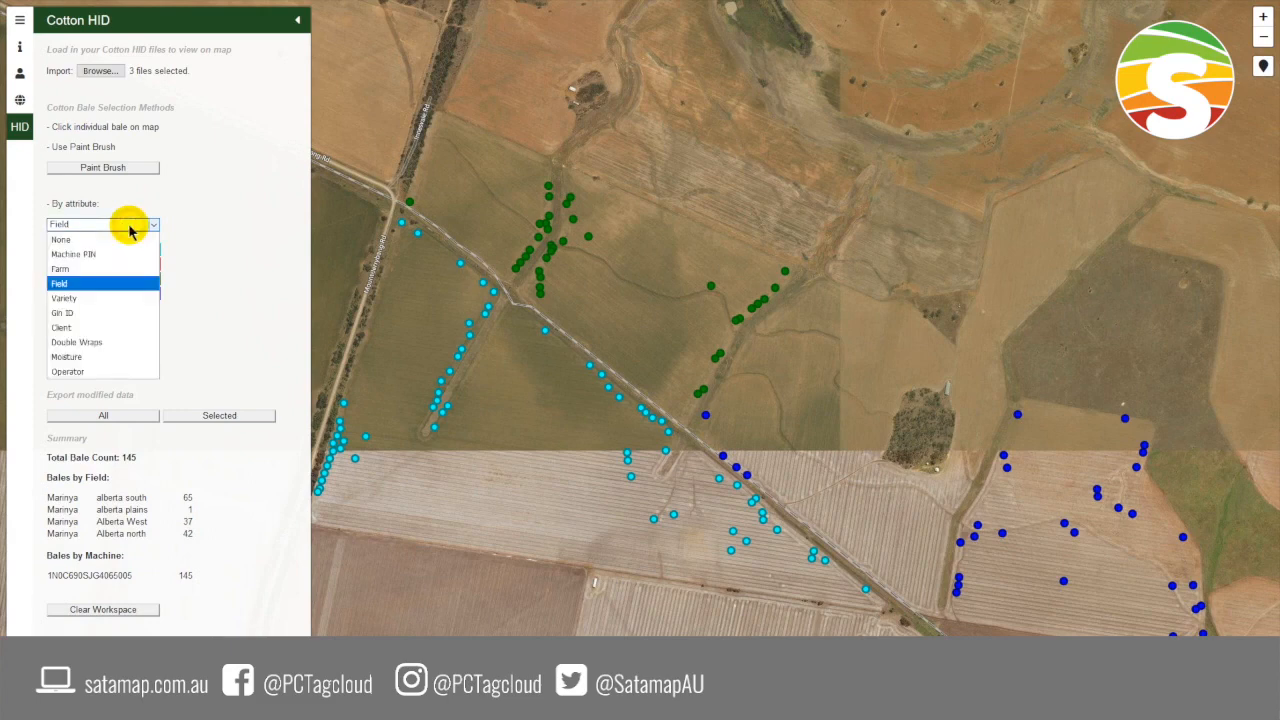
{"action": "left_click", "coordinate": [120, 292]}
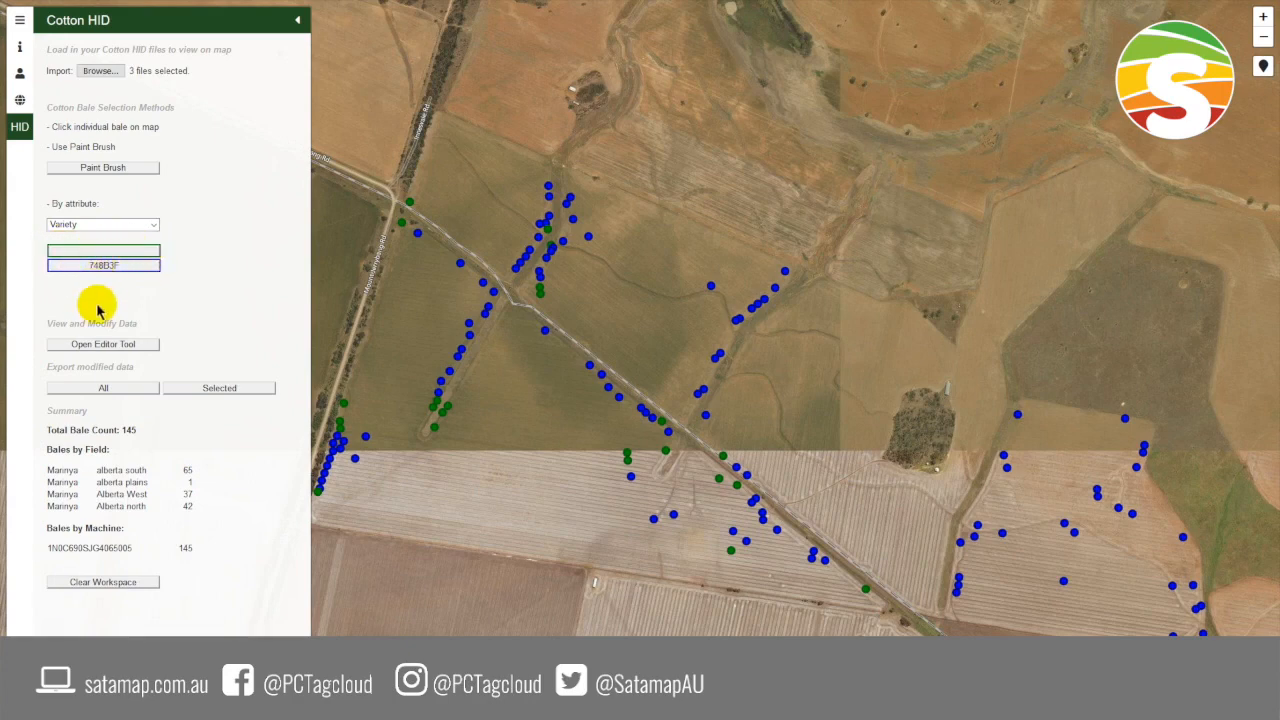
{"action": "left_click", "coordinate": [106, 251]}
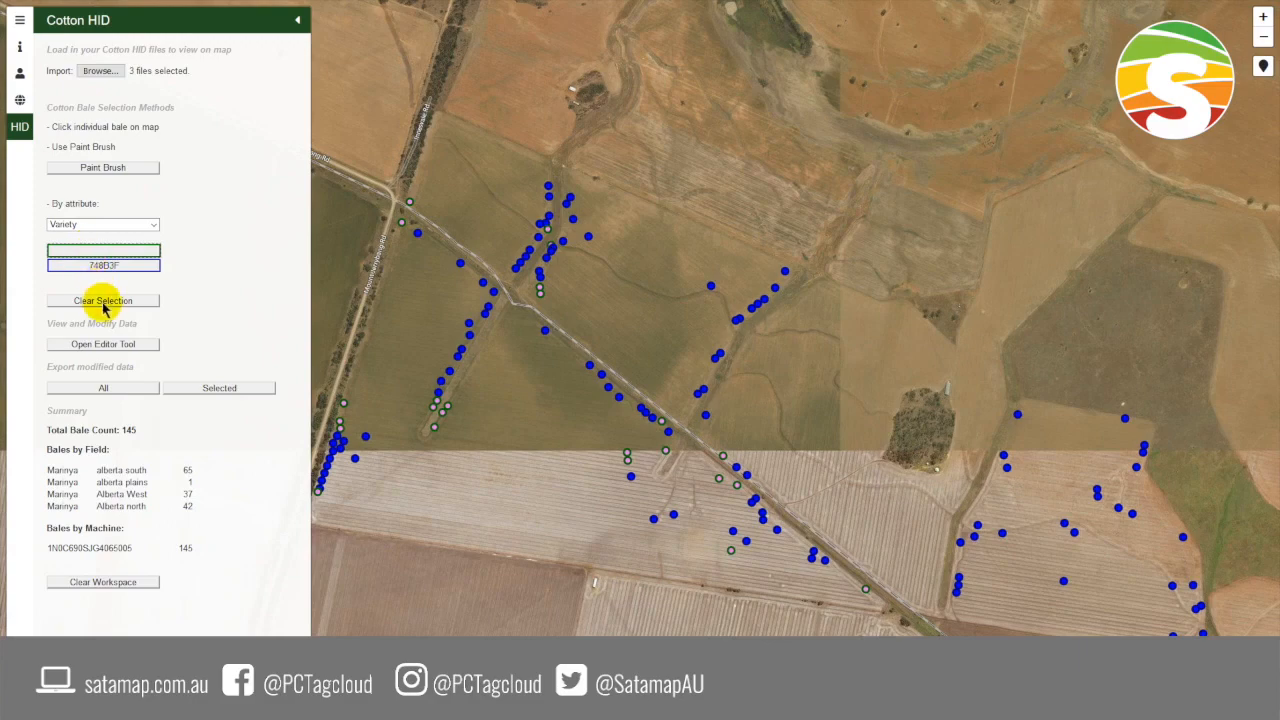
- Set the Variety of the selected bales to 748B3F in the editor tool, and close the editor
{"action": "left_click", "coordinate": [104, 343]}
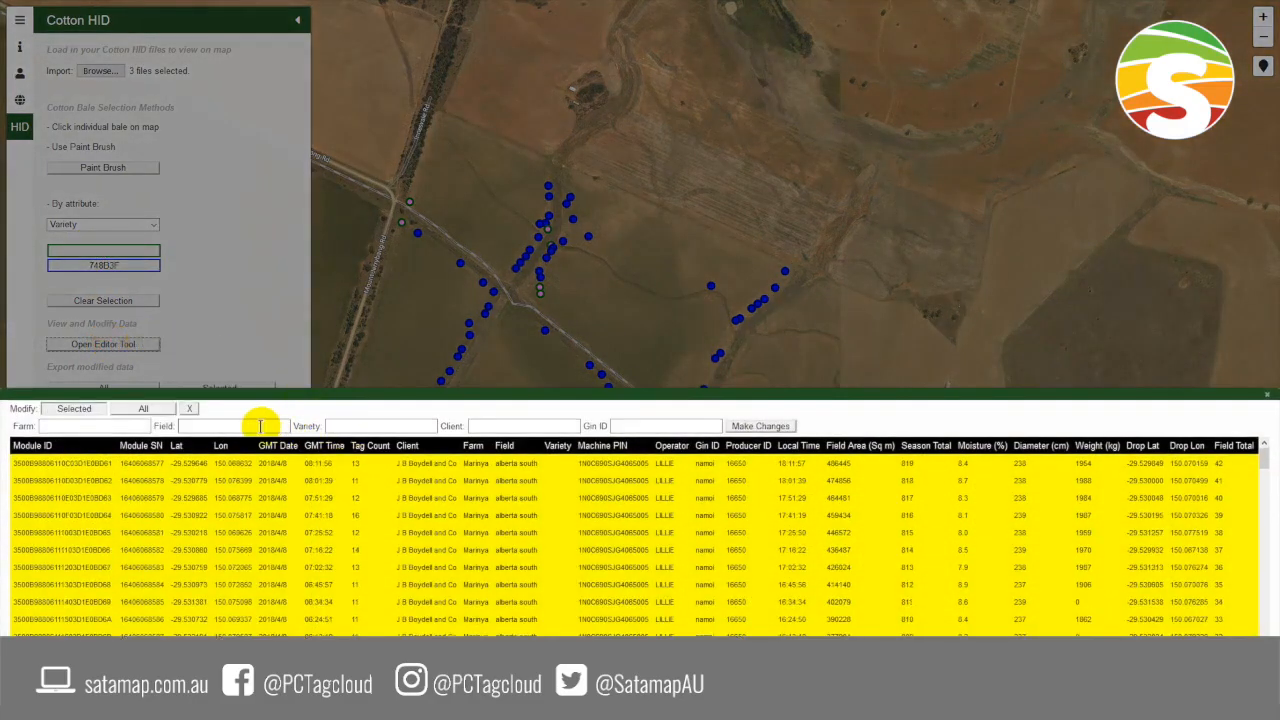
{"action": "left_click", "coordinate": [343, 425]}
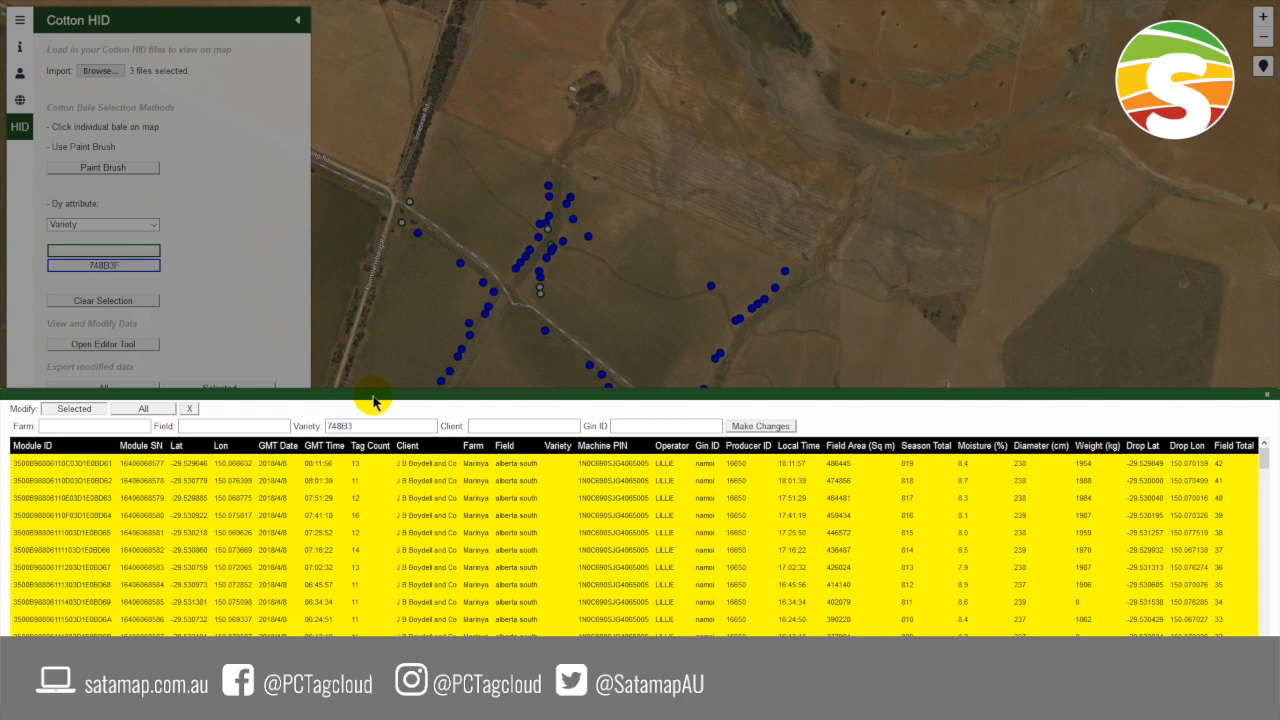
{"action": "left_click", "coordinate": [758, 427]}
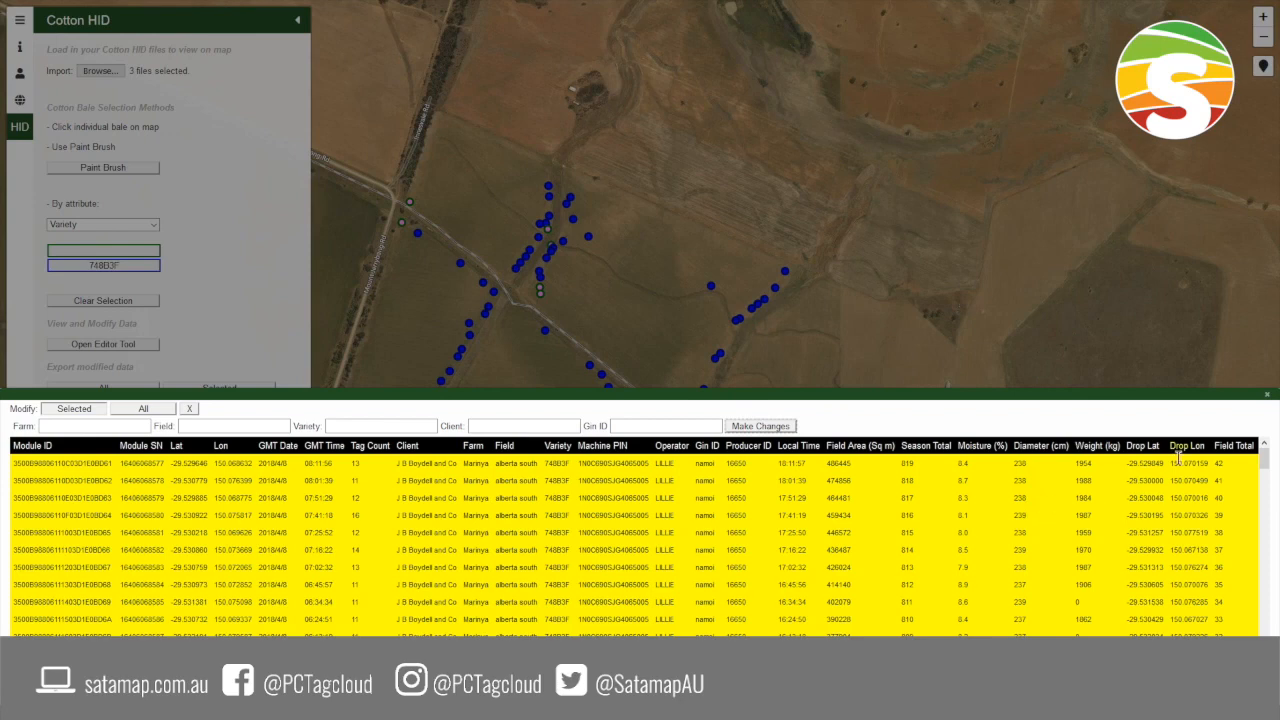
{"action": "left_click", "coordinate": [1258, 398]}
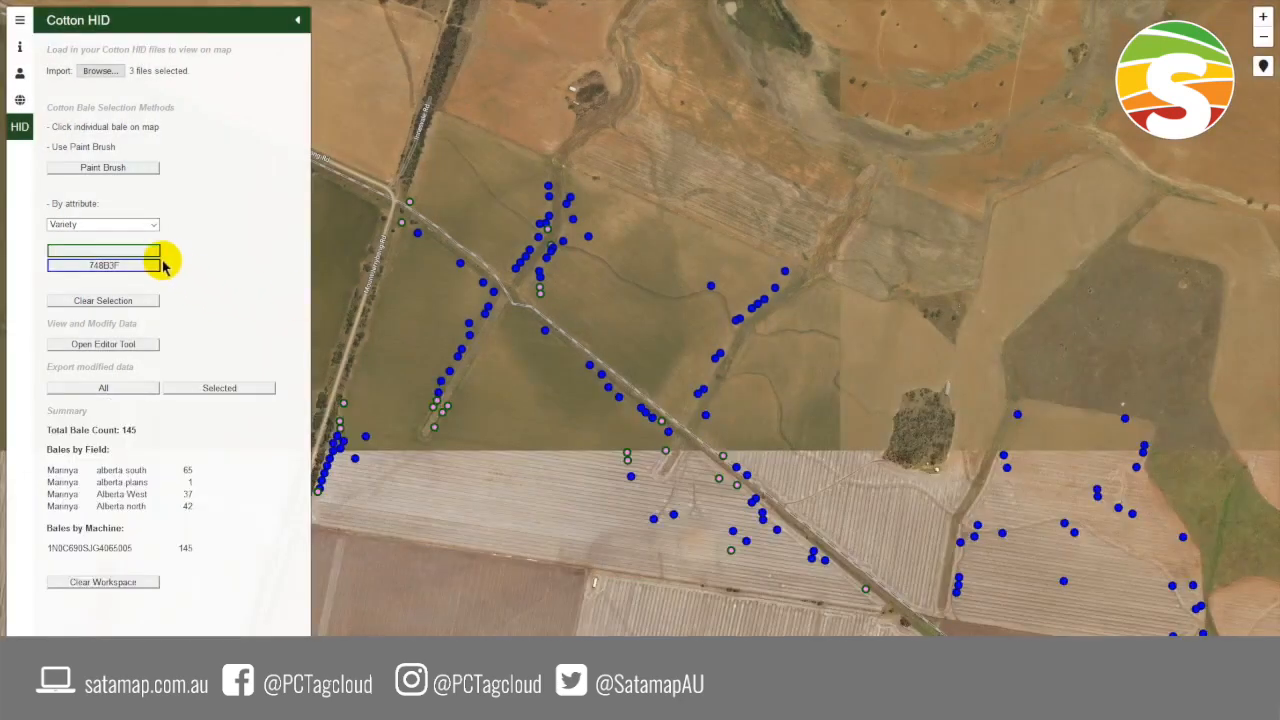
- Refresh the Variety grouping by resetting the attribute to None and choosing Variety again, and clear the bale selection
{"action": "left_click", "coordinate": [152, 224]}
{"action": "left_click", "coordinate": [143, 239]}
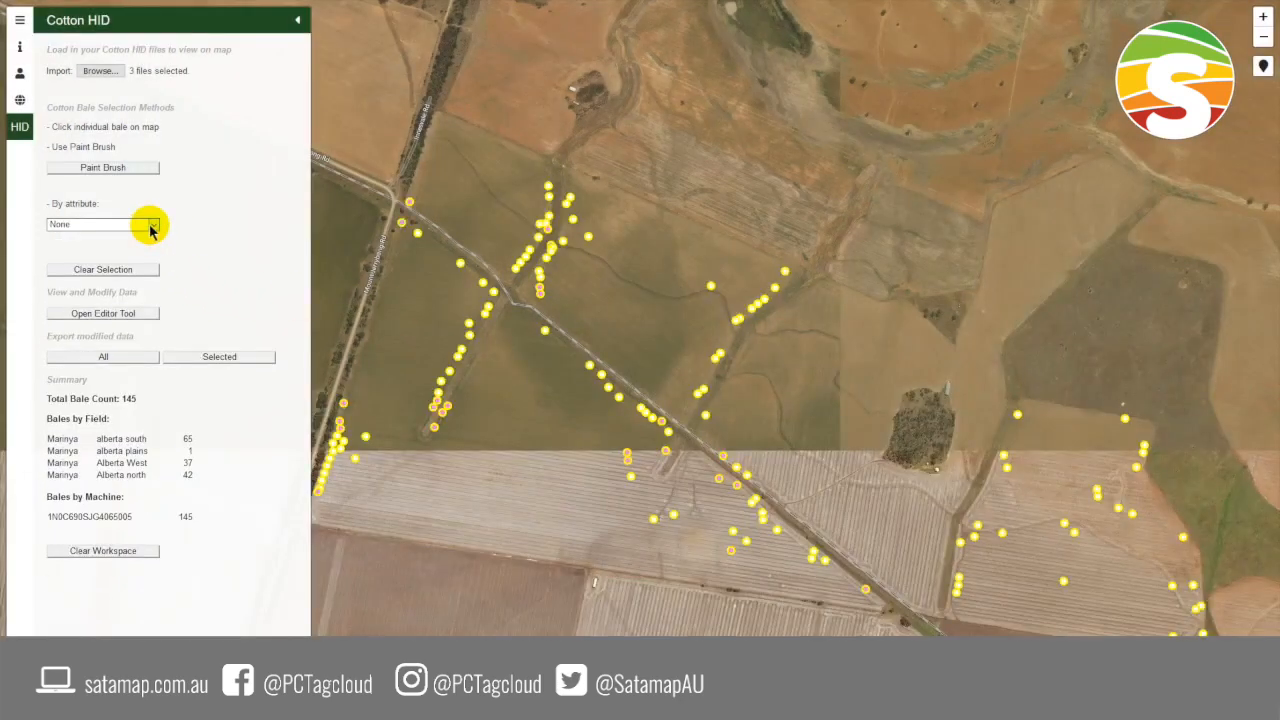
{"action": "left_click", "coordinate": [150, 224]}
{"action": "left_click", "coordinate": [140, 298]}
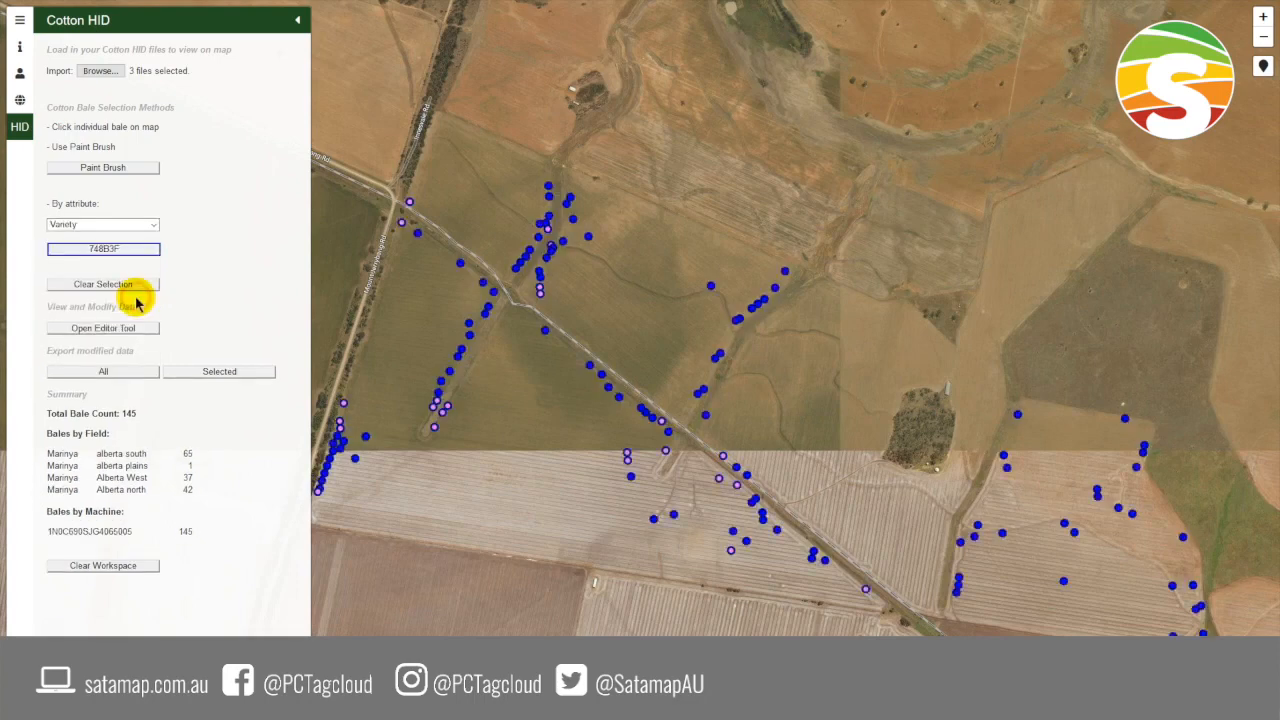
{"action": "left_click", "coordinate": [120, 284]}
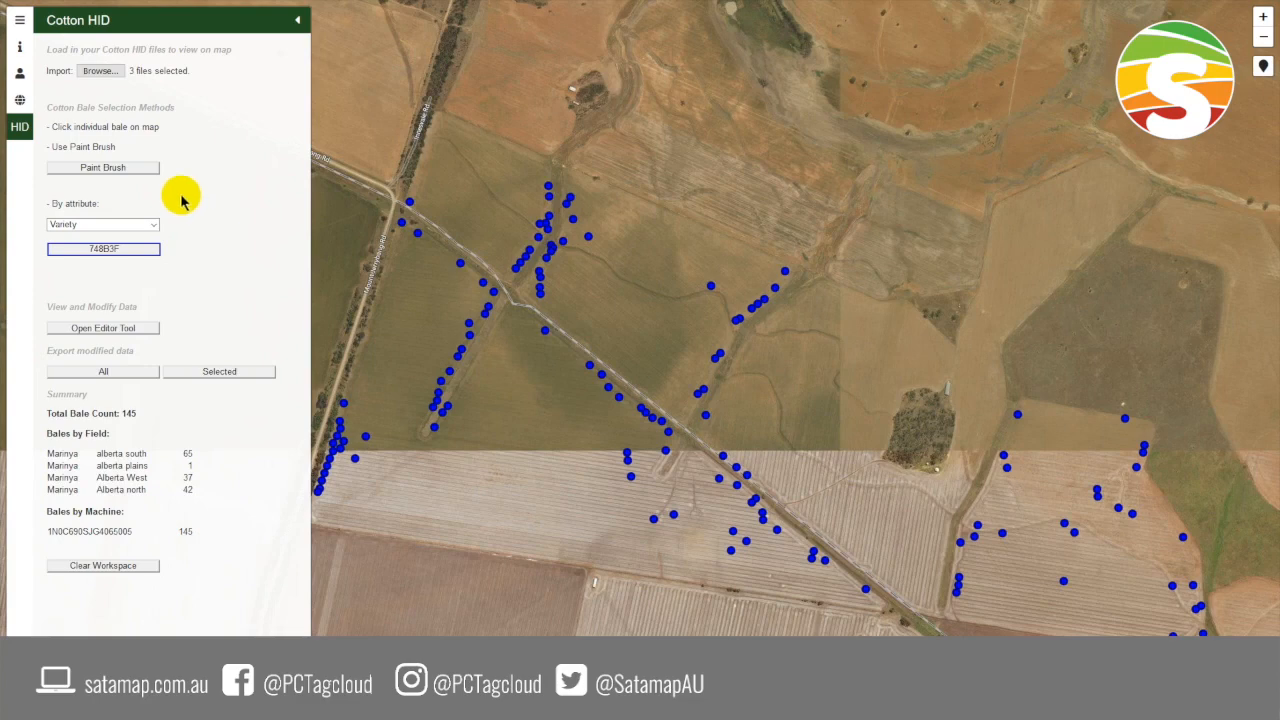
- Export all modified bales as COTTON_HID_MODIFIED.TXT, open the file in Notepad to review it, and close it
{"action": "left_click", "coordinate": [101, 371]}
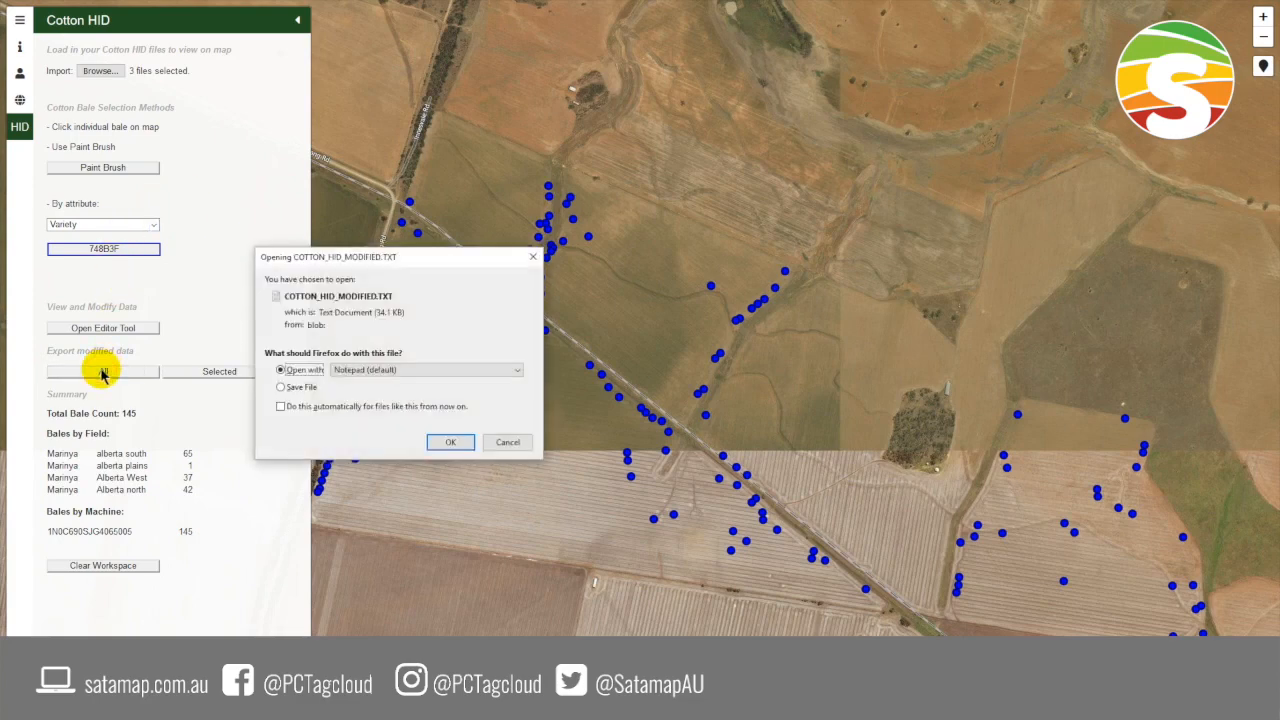
{"action": "left_click_drag", "start_coordinate": [305, 256], "coordinate": [307, 221]}
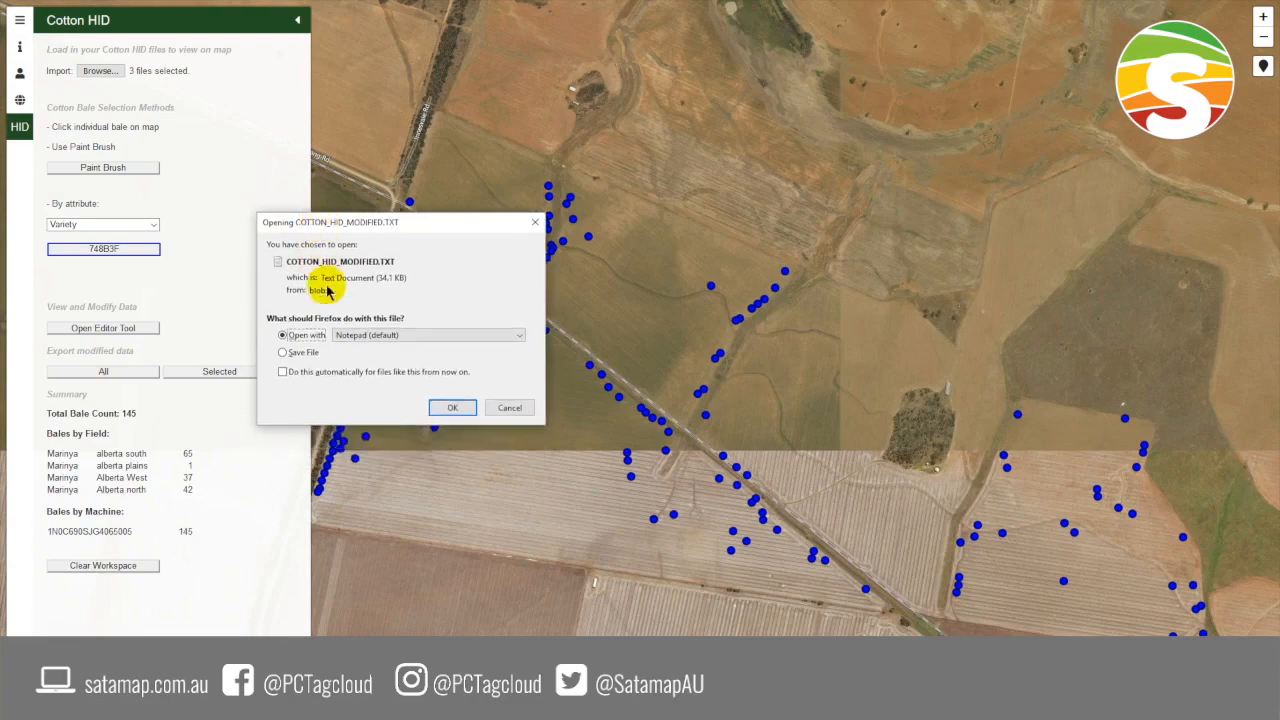
{"action": "left_click", "coordinate": [452, 407]}
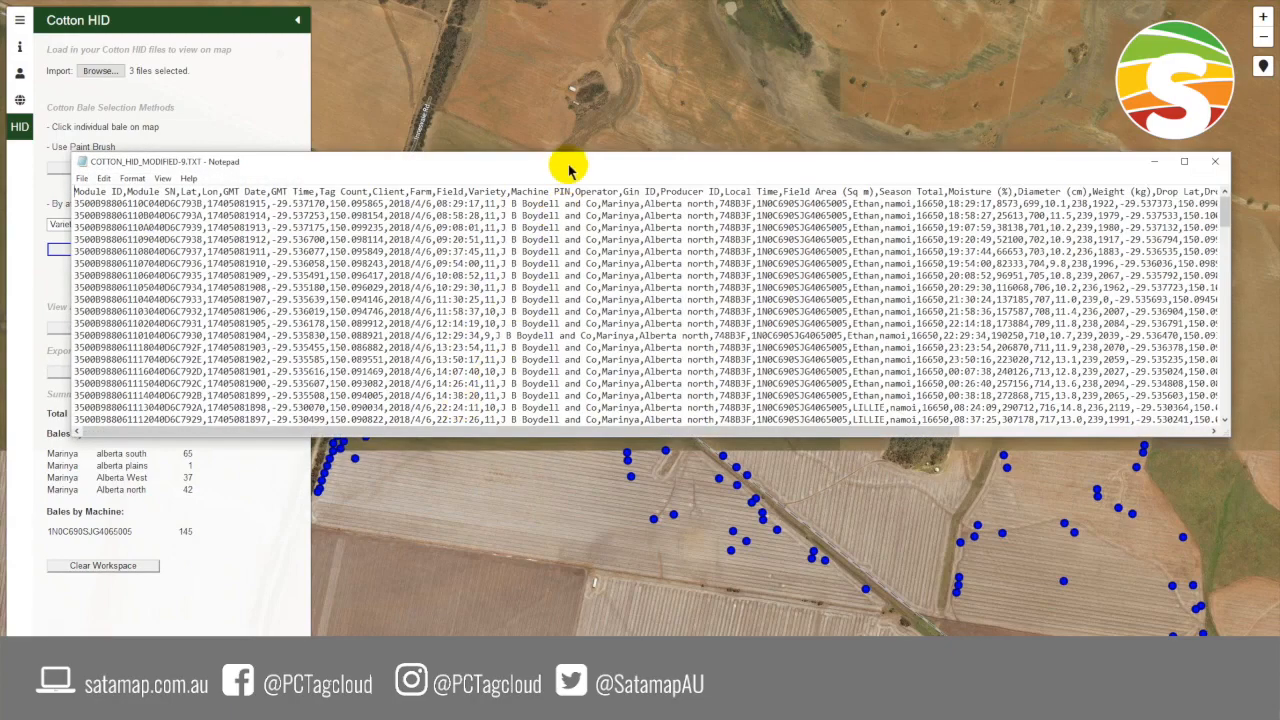
{"action": "left_click_drag", "start_coordinate": [568, 170], "coordinate": [520, 176]}
{"action": "left_click_drag", "start_coordinate": [560, 433], "coordinate": [451, 436]}
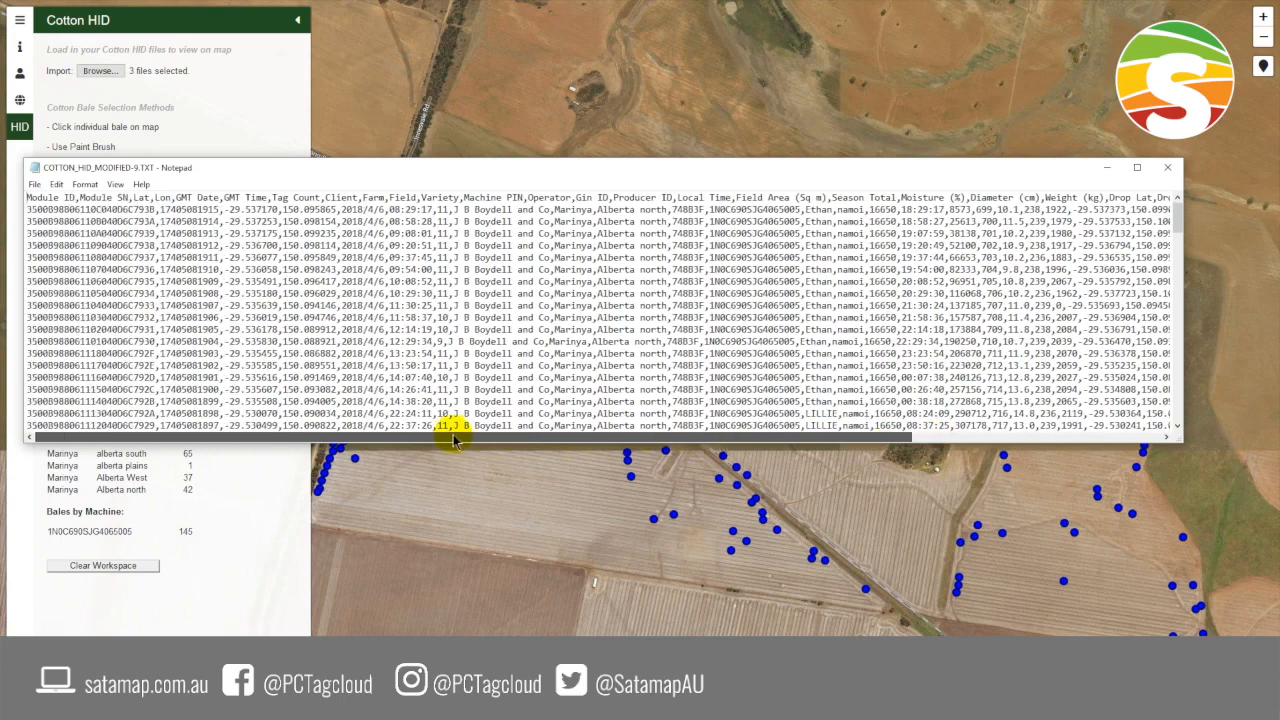
{"action": "left_click", "coordinate": [1168, 169]}
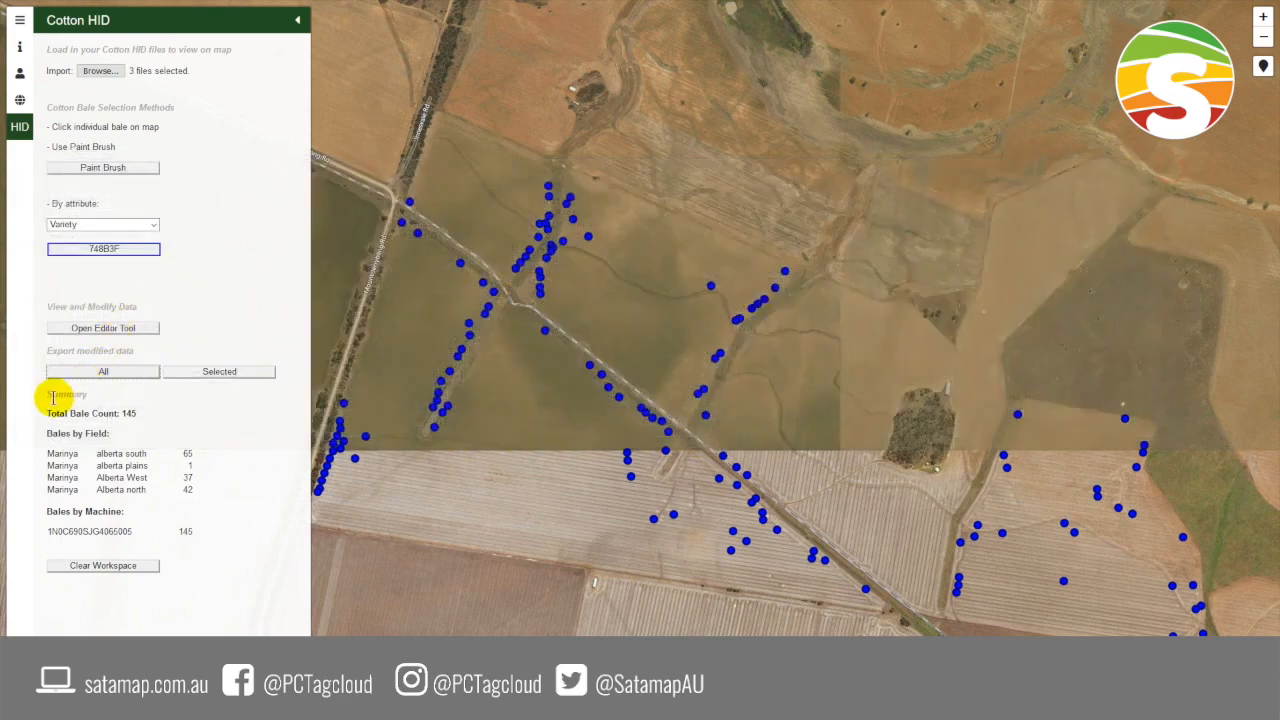
- Review the bale summary and reset the bale attribute grouping to None
{"action": "left_click_drag", "start_coordinate": [53, 397], "coordinate": [75, 395]}
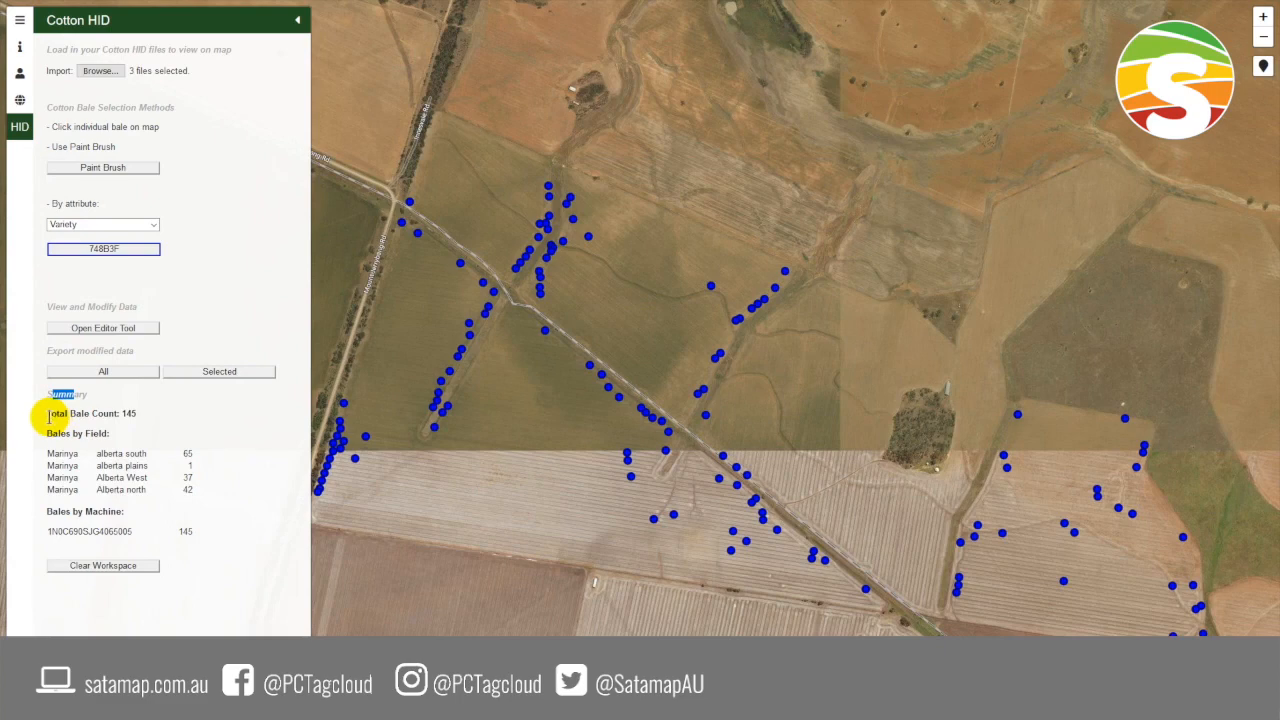
{"action": "left_click", "coordinate": [48, 418]}
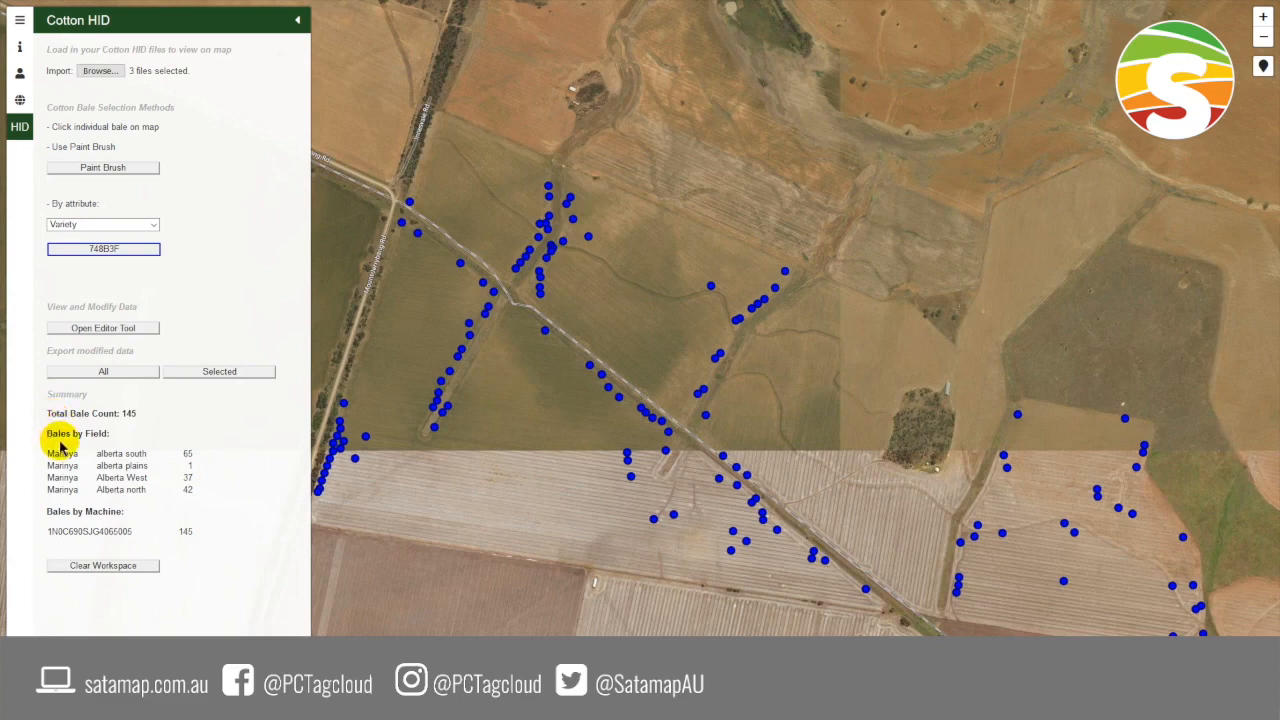
{"action": "left_click", "coordinate": [86, 224]}
{"action": "left_click", "coordinate": [86, 245]}
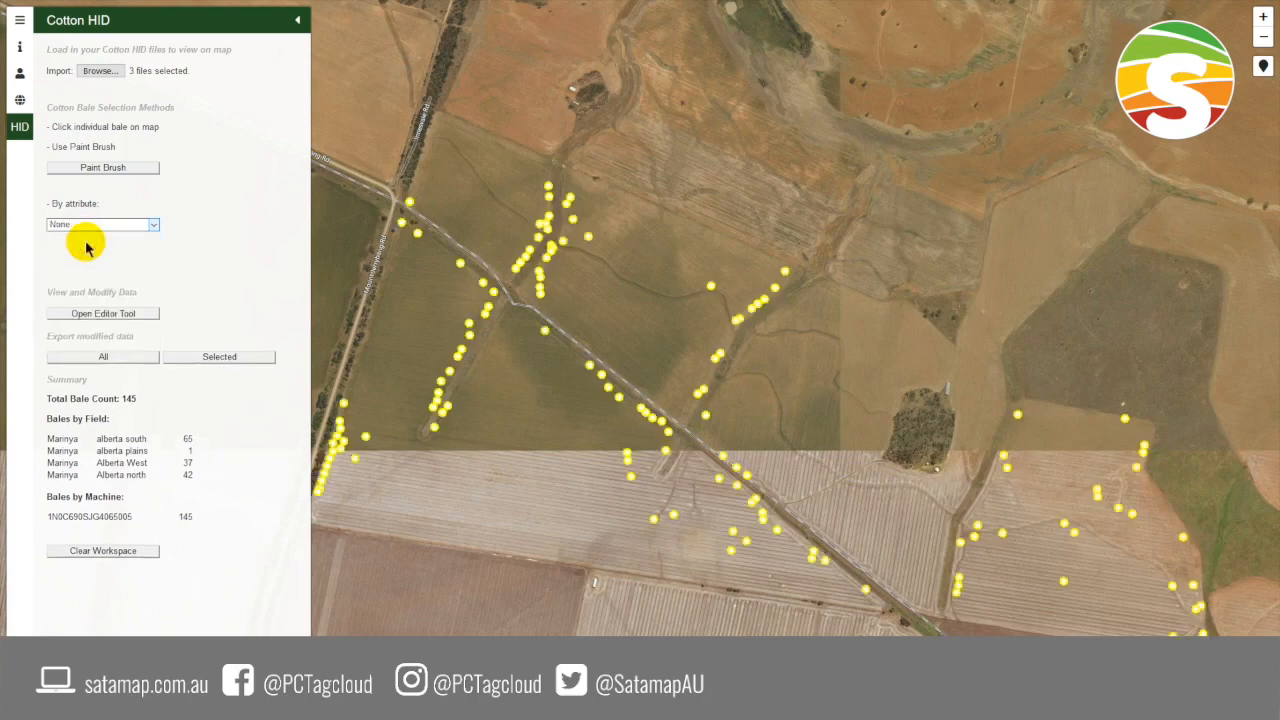
- Turn on the Satamap imagery and extend the SVI Low Biomass layer for 2018-02-15 across the whole visible map
{"action": "left_click", "coordinate": [24, 101]}
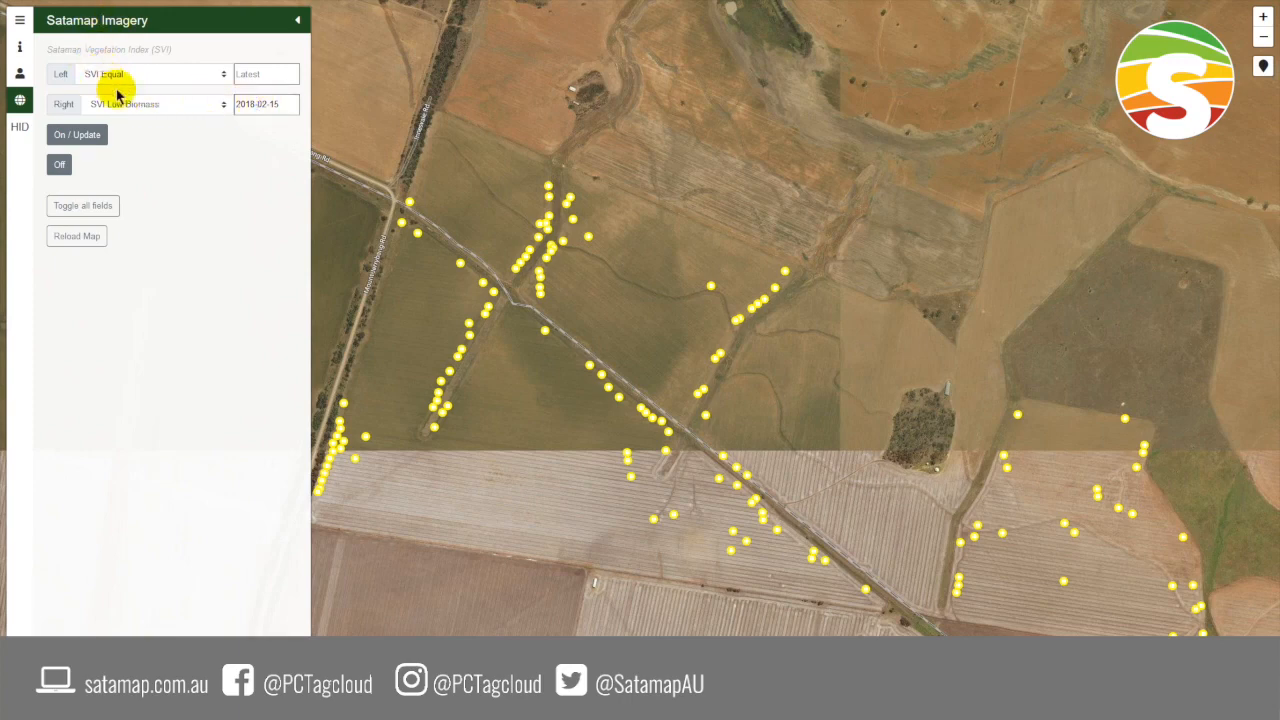
{"action": "left_click", "coordinate": [82, 145]}
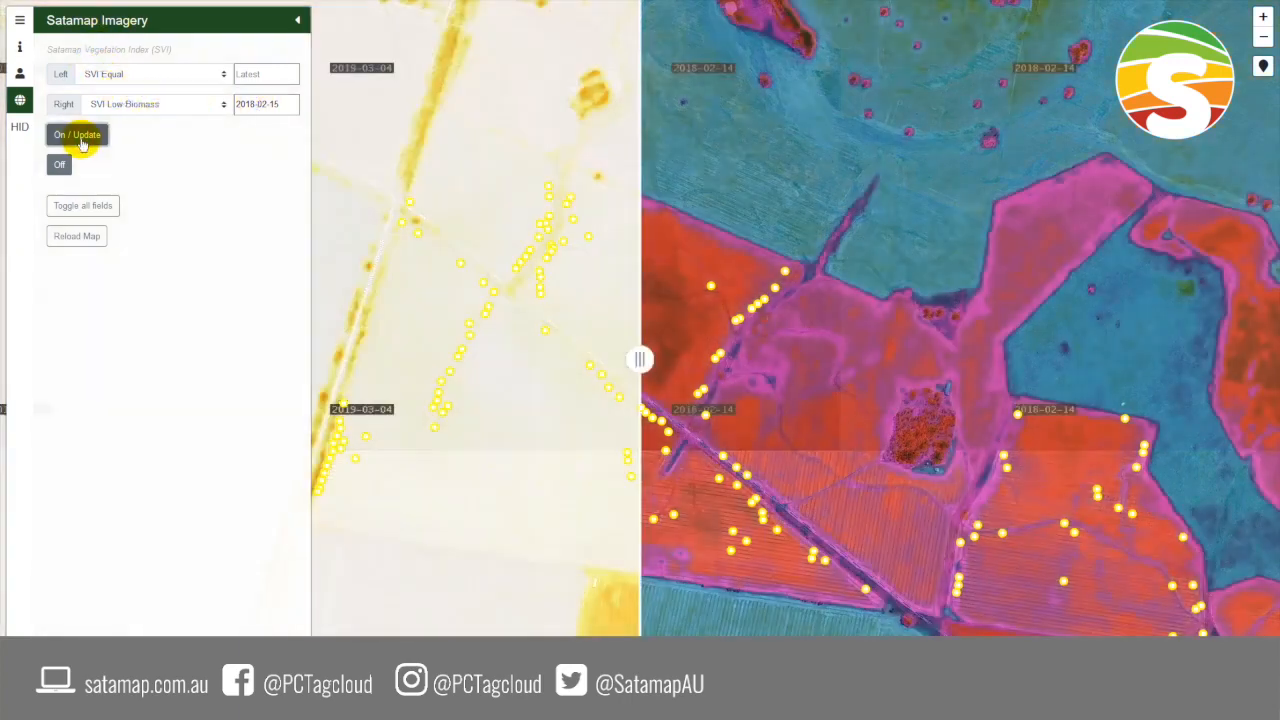
{"action": "left_click_drag", "start_coordinate": [640, 357], "coordinate": [223, 502]}
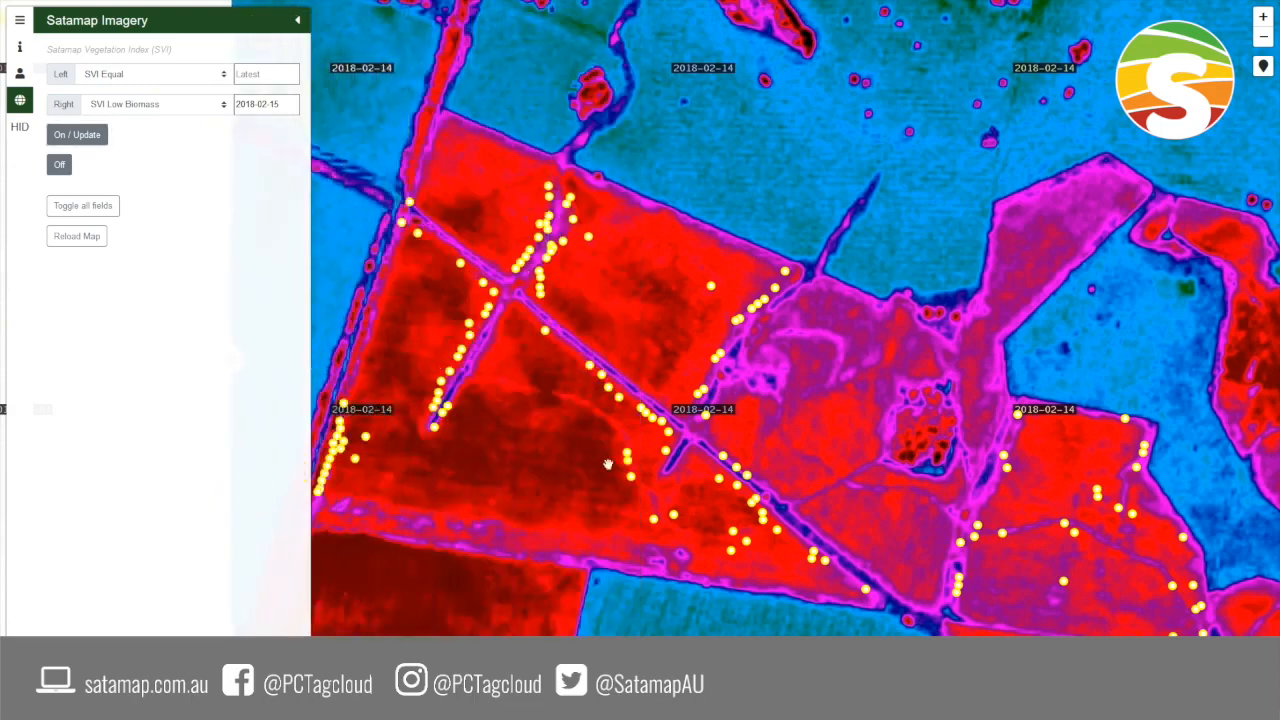
{"action": "left_click_drag", "start_coordinate": [567, 377], "coordinate": [606, 406]}
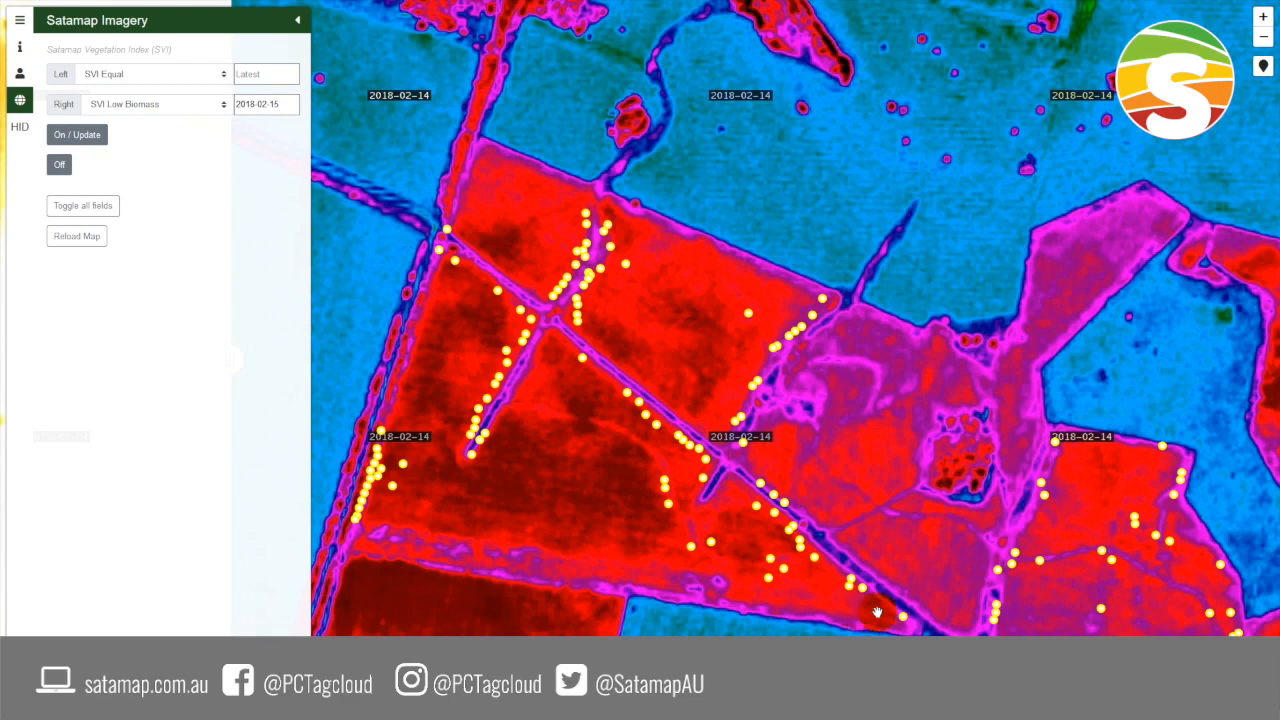
- Update the Satamap imagery, turn it off, and return to the SataCrop overview of regions, seasons and crops
{"action": "left_click", "coordinate": [78, 135]}
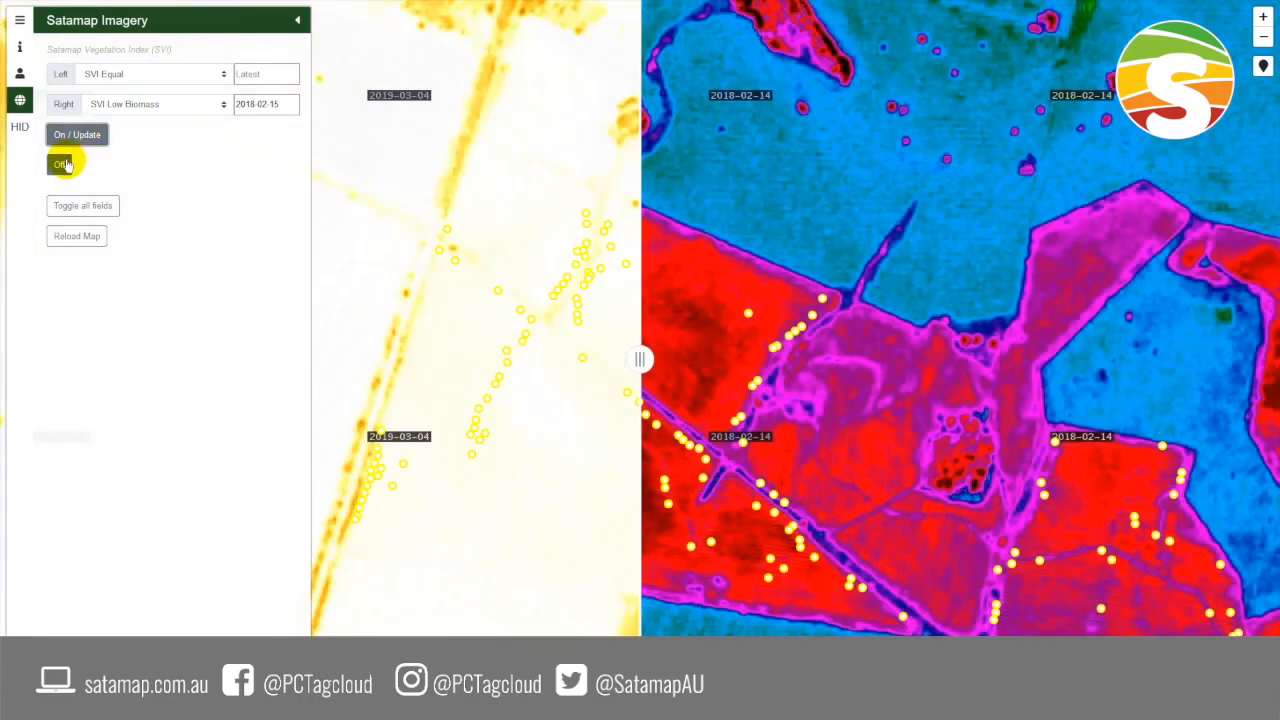
{"action": "left_click", "coordinate": [60, 164]}
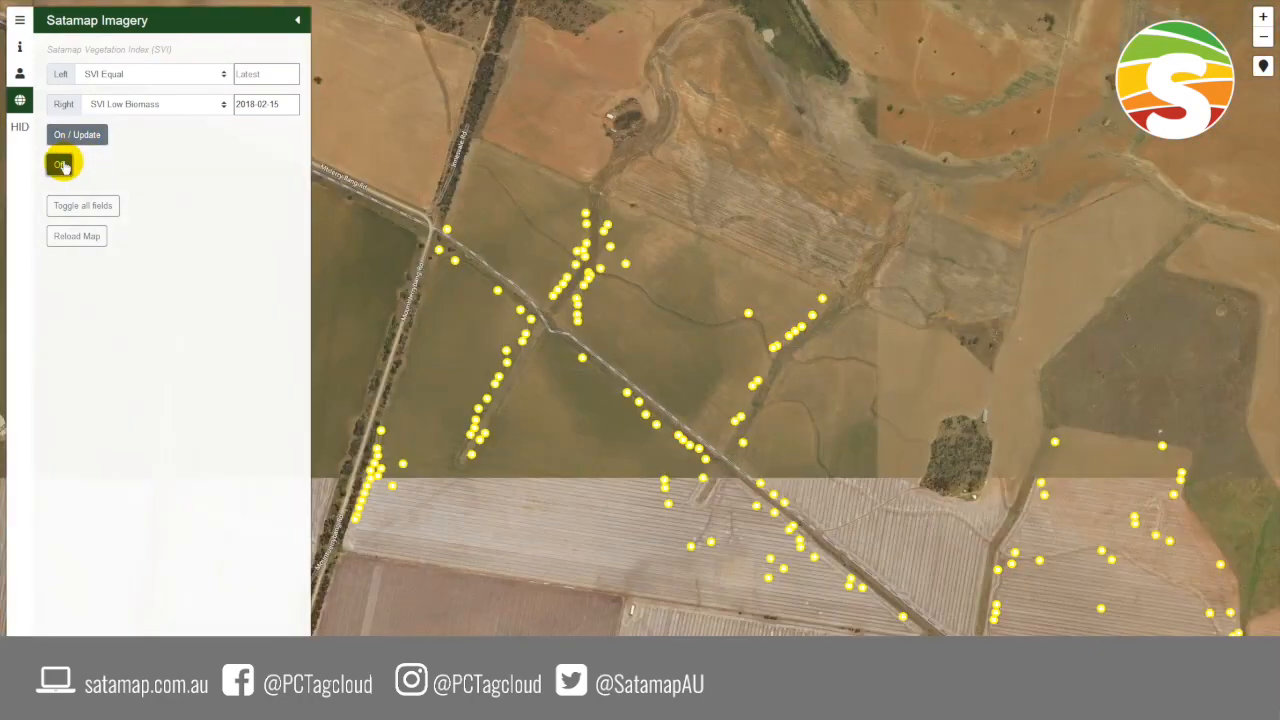
{"action": "left_click", "coordinate": [20, 22]}
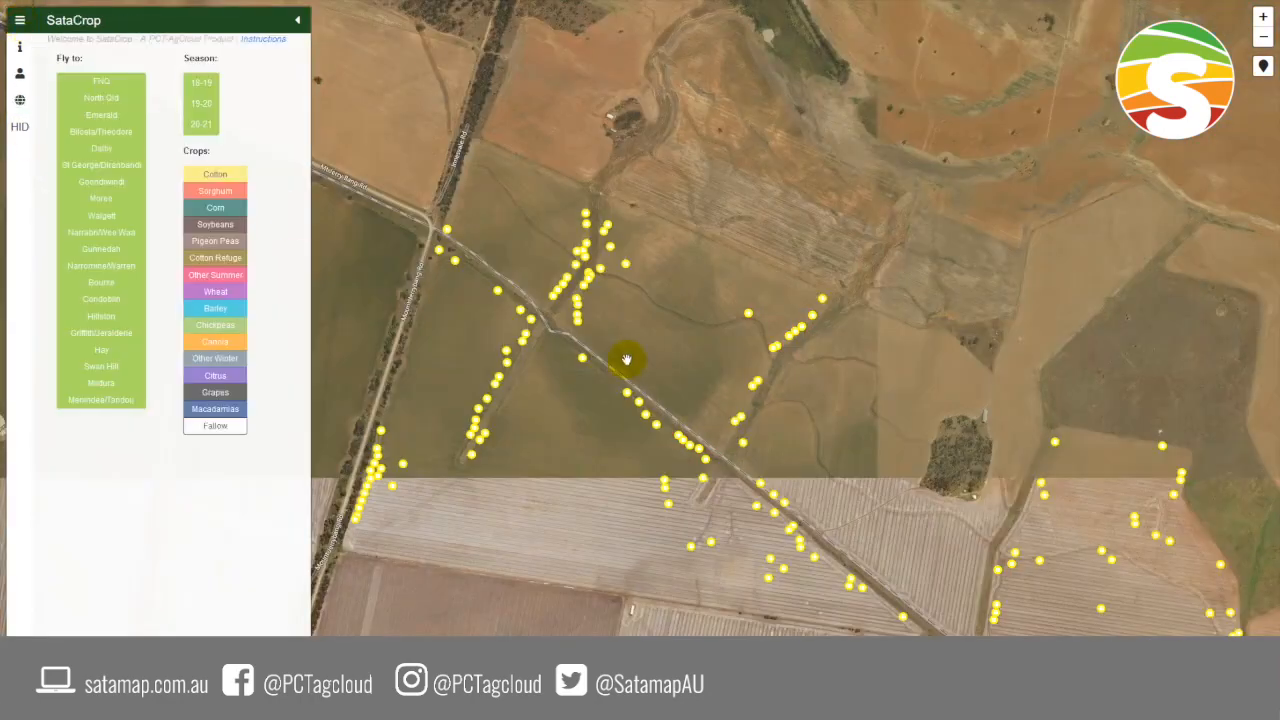